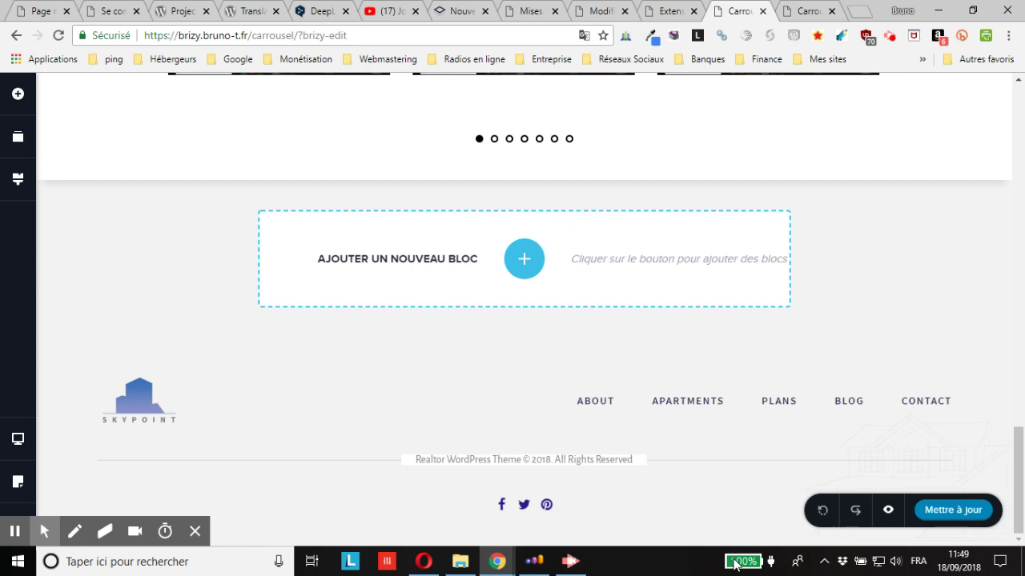
Add a blank block at the end of the page and reduce it to a single column
left_click(524, 258)
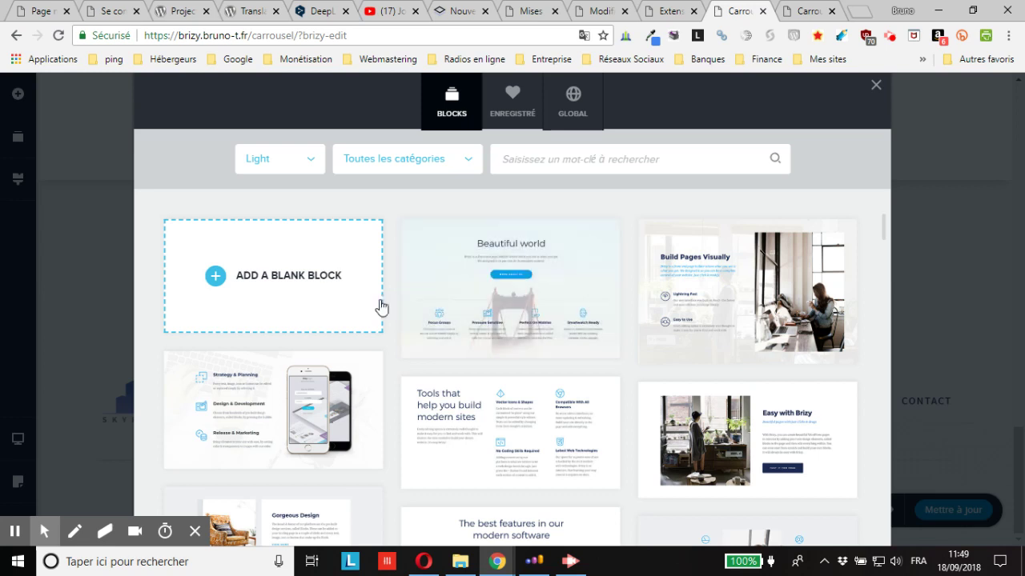
left_click(213, 277)
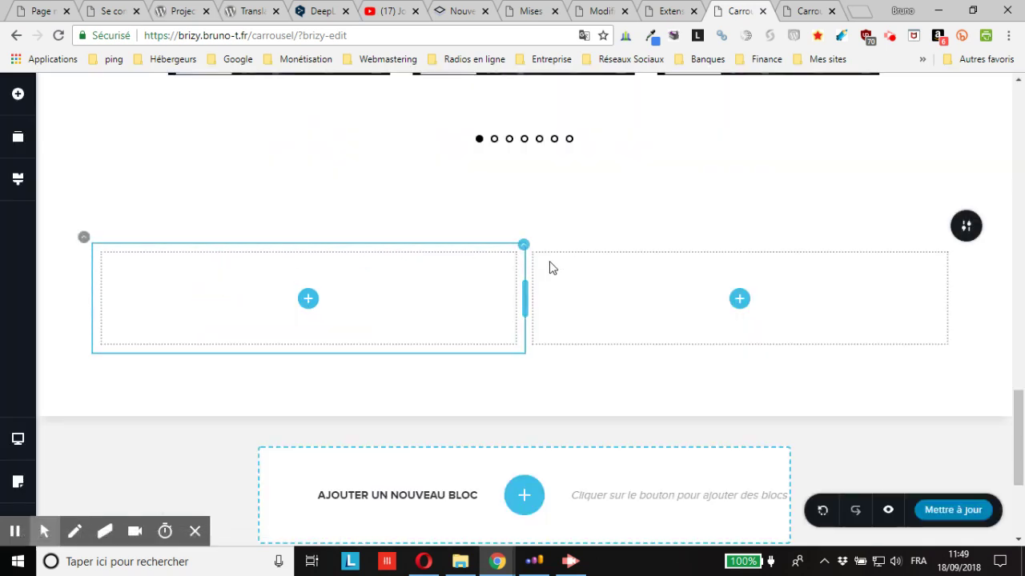
left_click(964, 233)
left_click(991, 213)
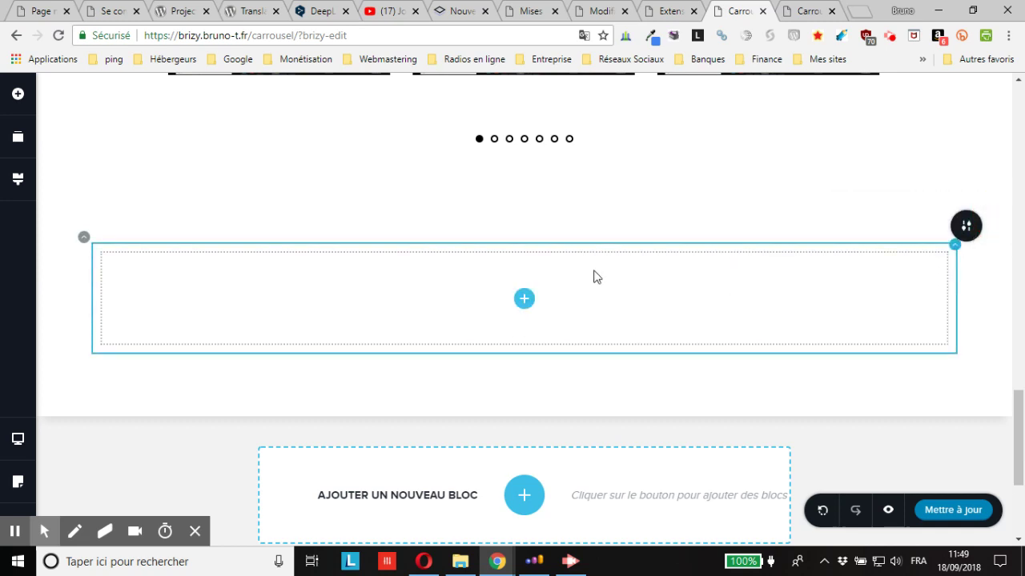
Insert a Carousel element into the empty column of the new block
left_click(18, 95)
scroll(88, 164, "down", 3)
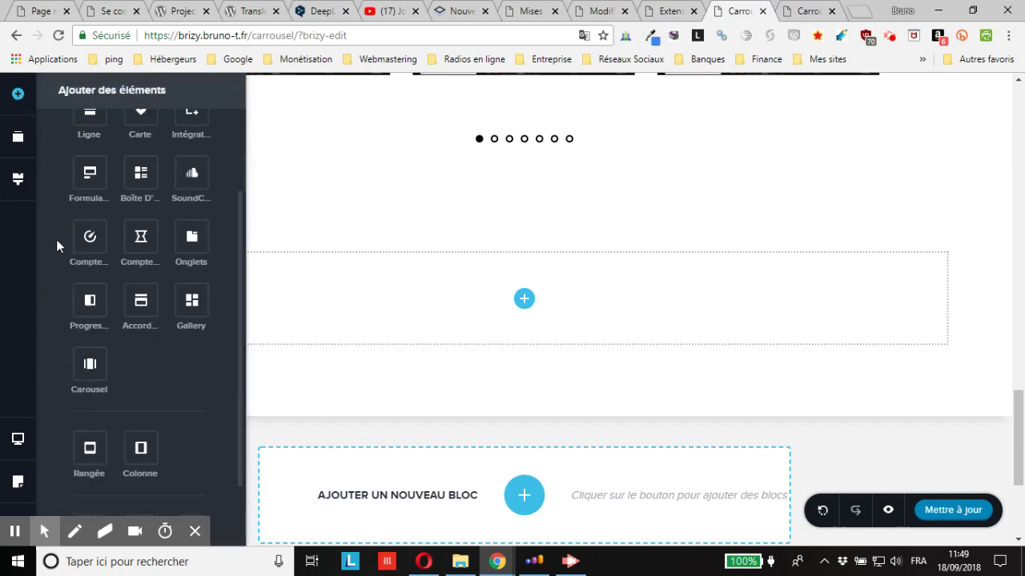
left_click_drag(88, 366, 529, 312)
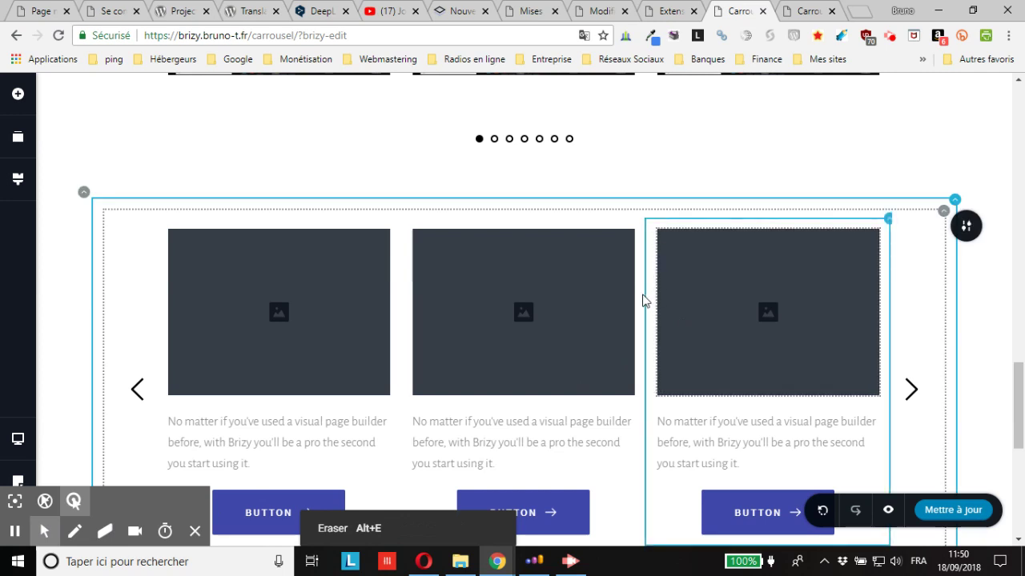
Advance through the slides of the new carousel to examine its default contents and navigation
scroll(636, 304, "down", 1)
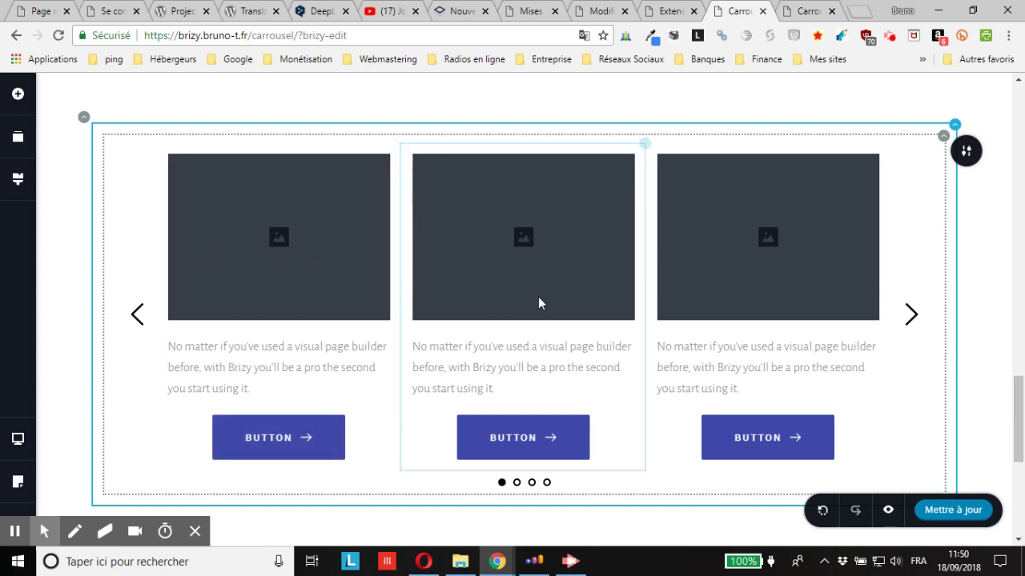
scroll(538, 296, "down", 2)
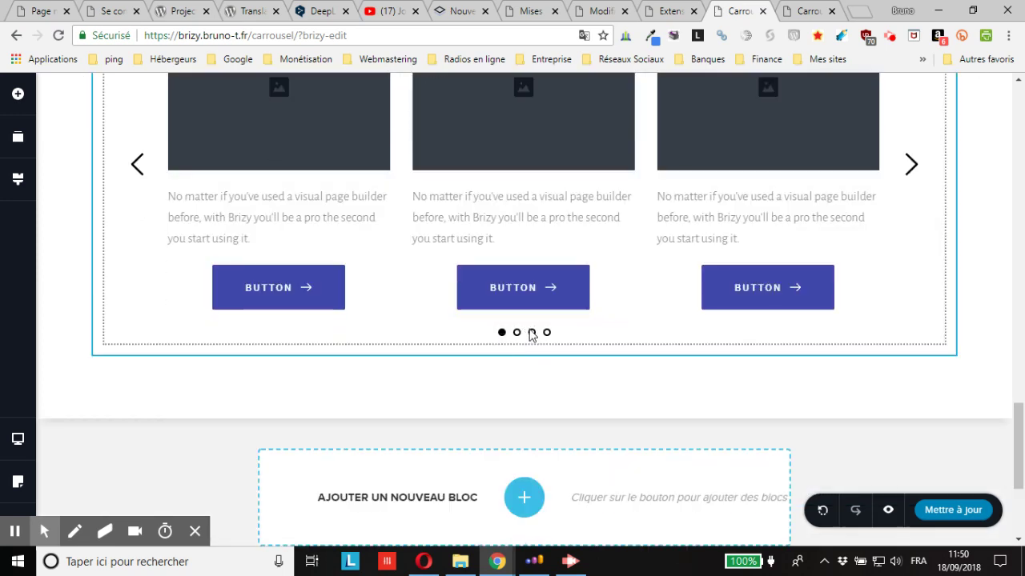
left_click(910, 164)
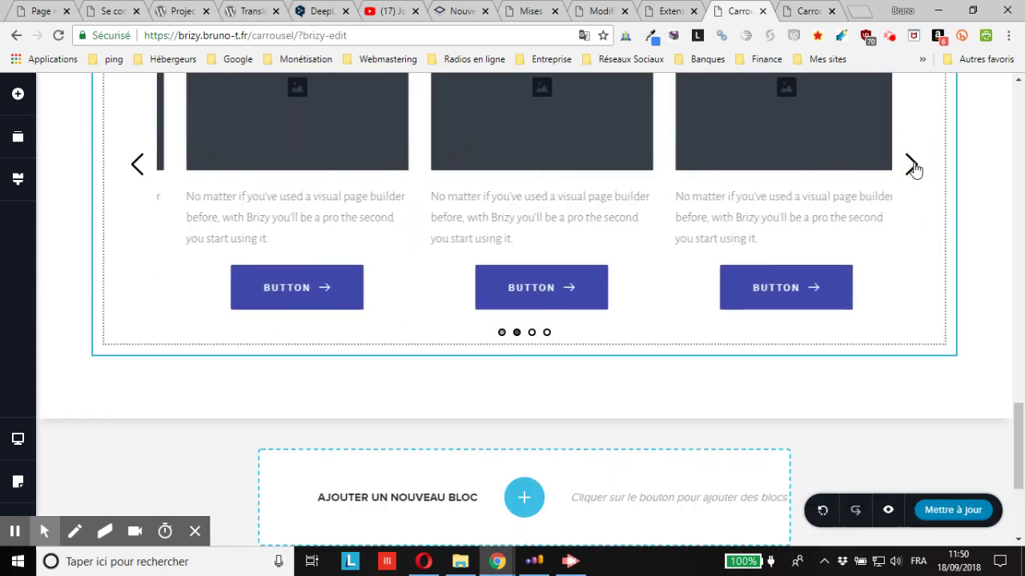
left_click(911, 165)
left_click(913, 166)
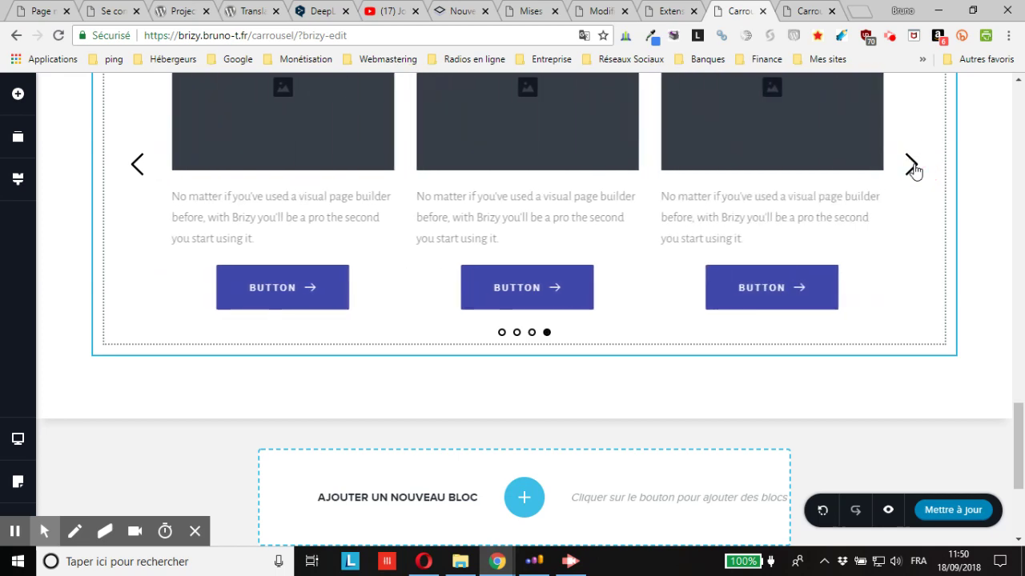
Duplicate the first displayed carousel column and advance through the slides to check the added one
scroll(442, 381, "up", 1)
scroll(440, 381, "up", 3)
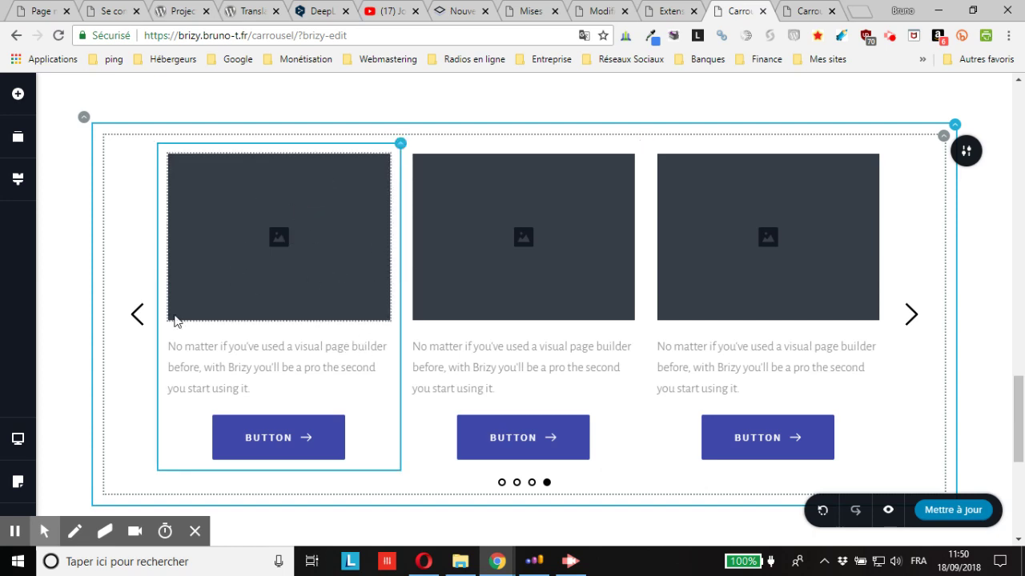
left_click(400, 145)
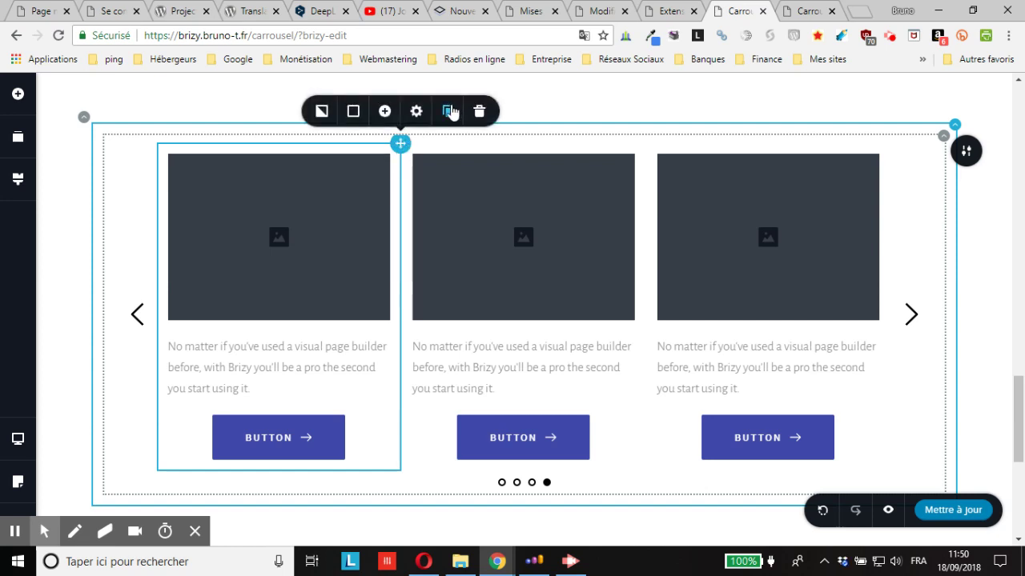
left_click(449, 111)
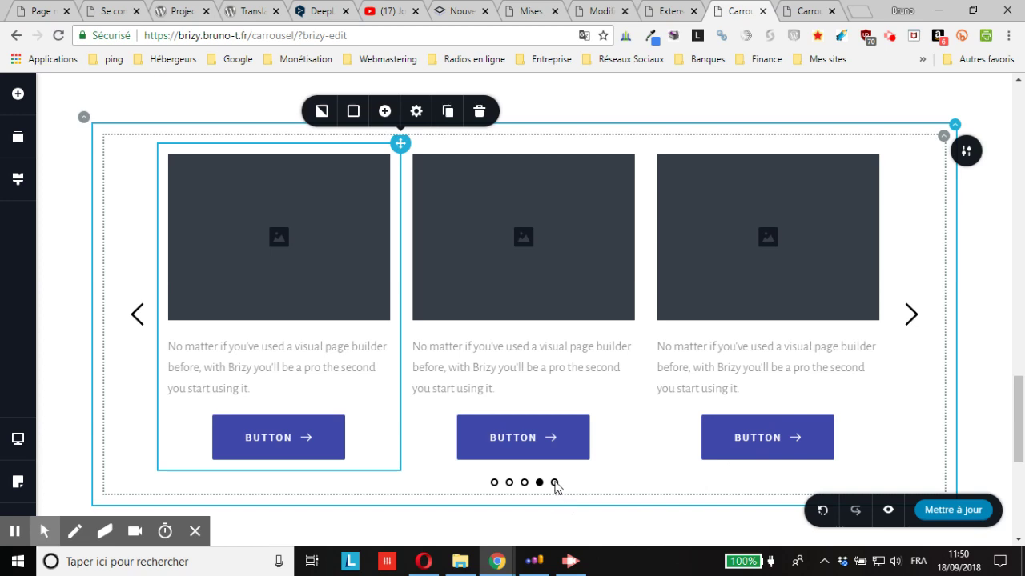
left_click(910, 315)
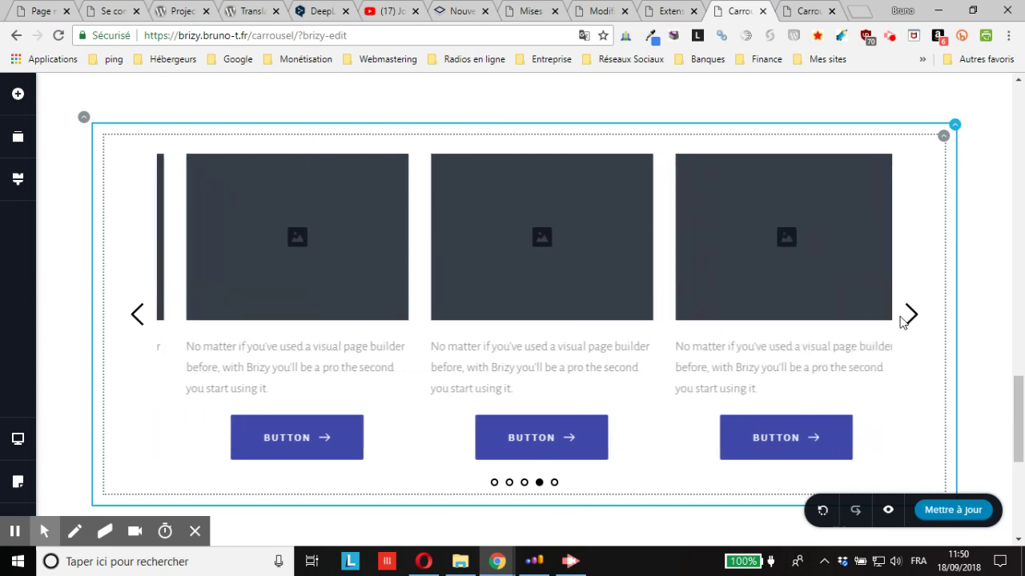
left_click(910, 316)
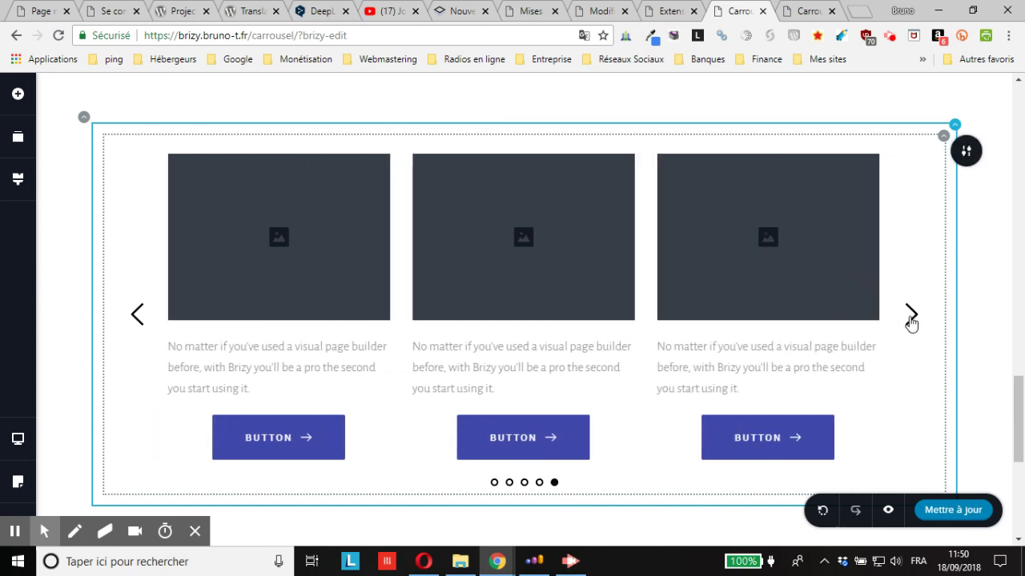
left_click(910, 319)
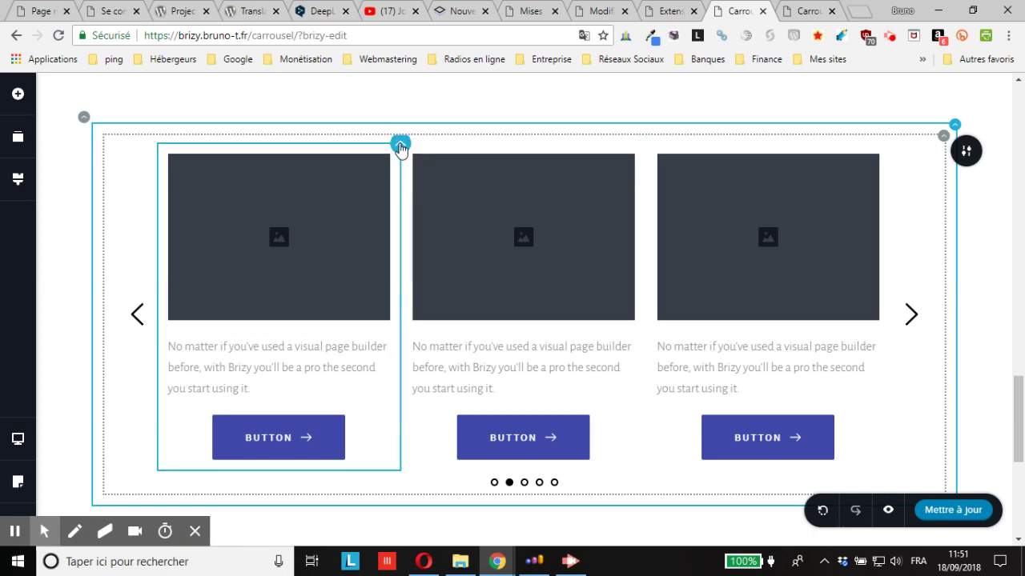
Add a new empty column to the carousel after the first displayed one
left_click(400, 146)
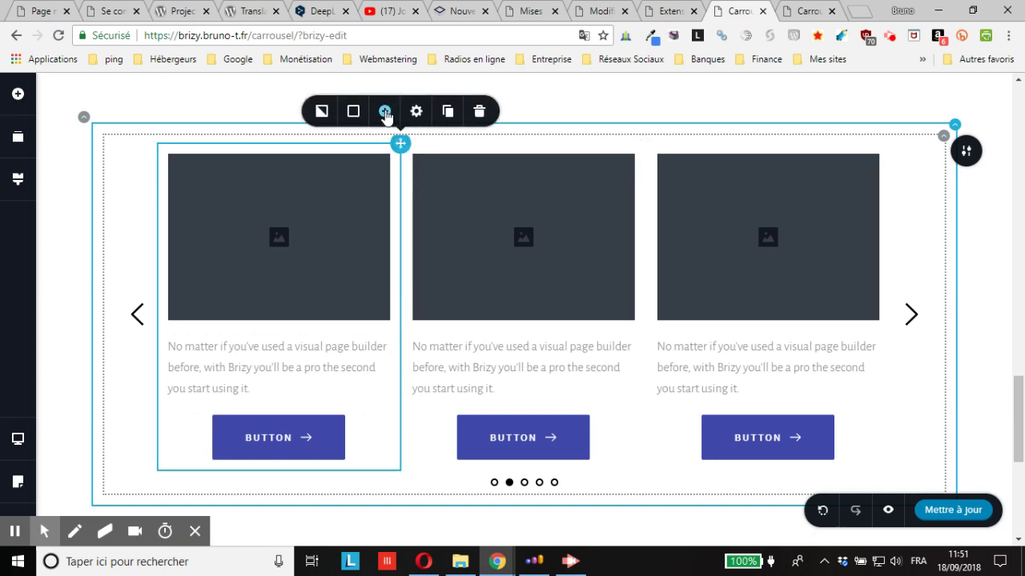
left_click(385, 112)
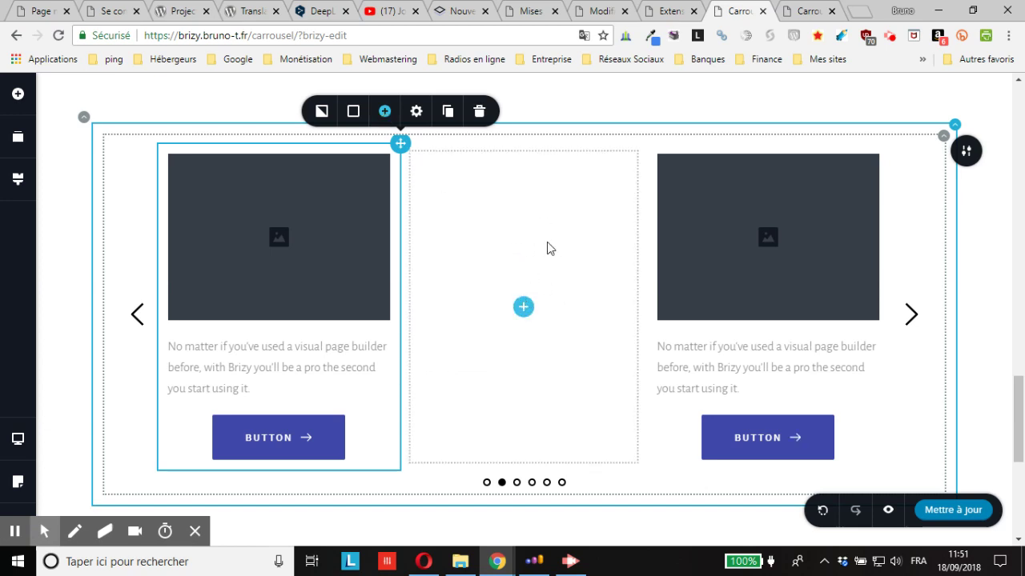
left_click(386, 111)
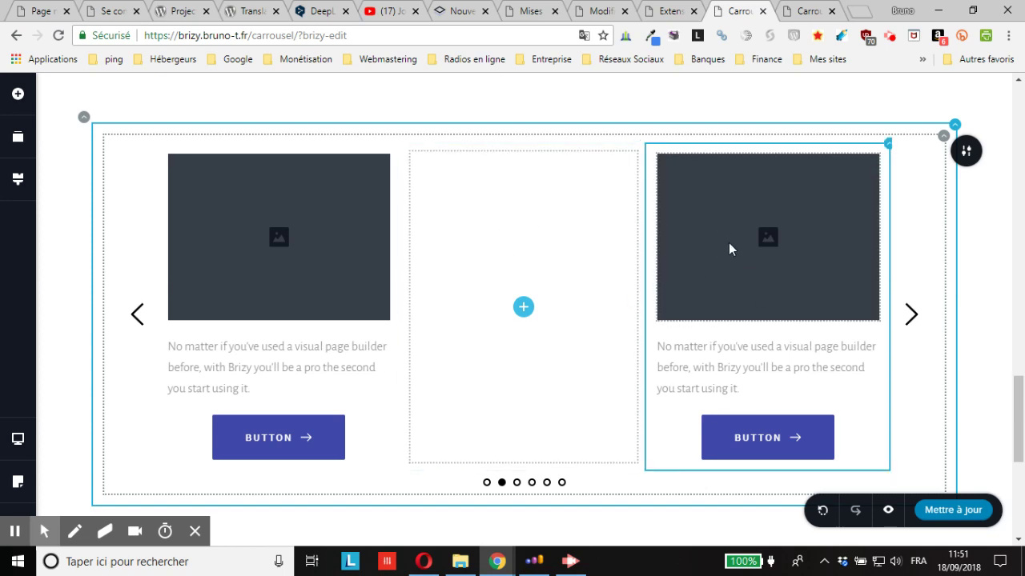
Place a text element in the empty carousel column
left_click(18, 96)
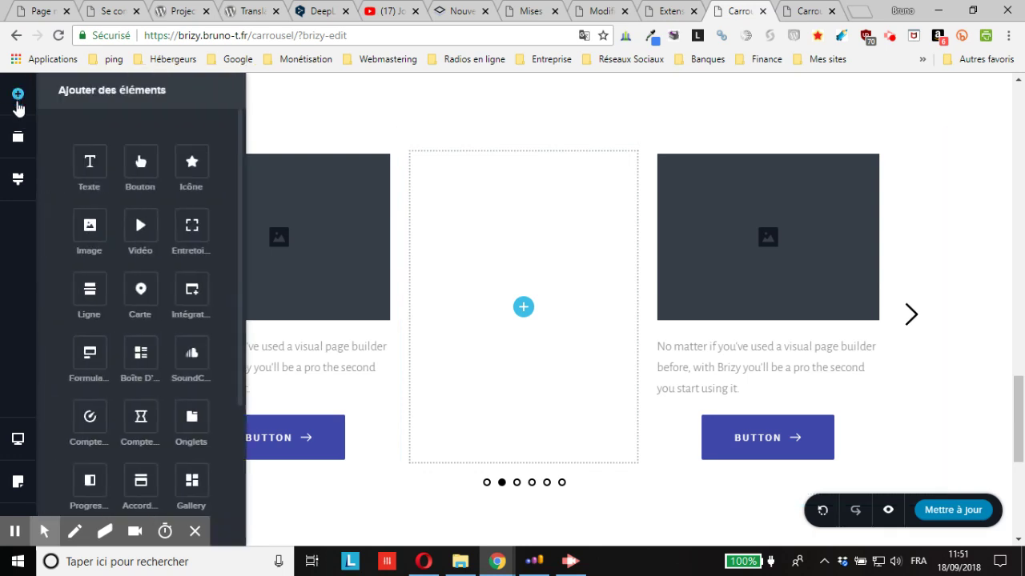
left_click_drag(90, 162, 522, 324)
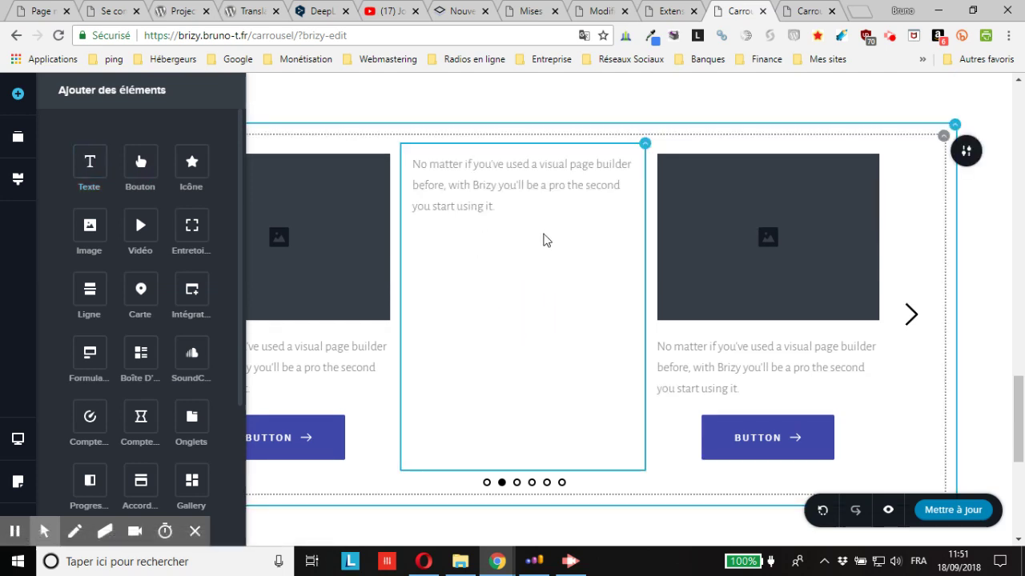
left_click(545, 238)
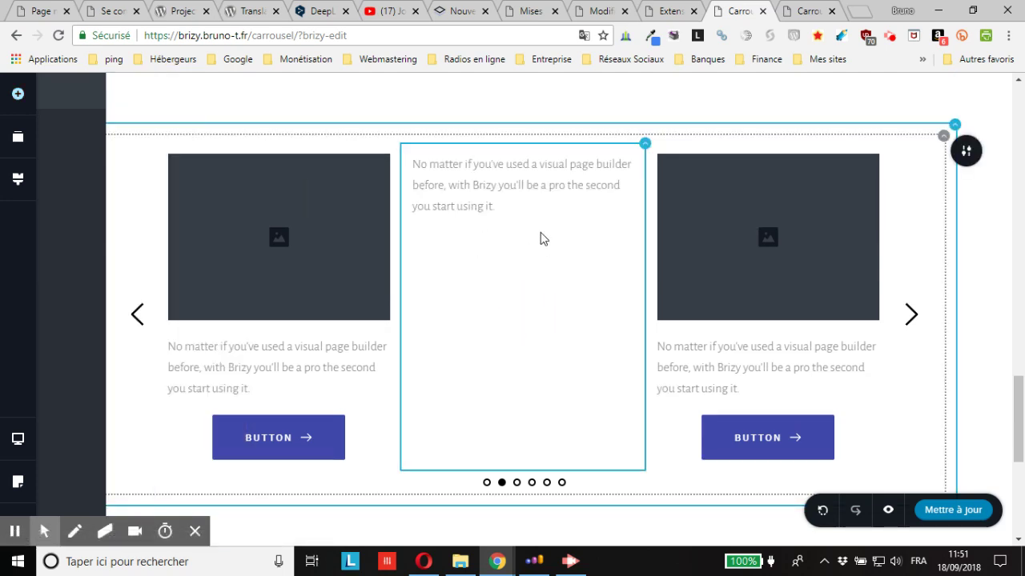
Replace the placeholder with "Je saisis mon propre texte personnalisé pour vous montrer un exemple concret." and a second line "Voici ce que cela donne."
left_click(500, 205)
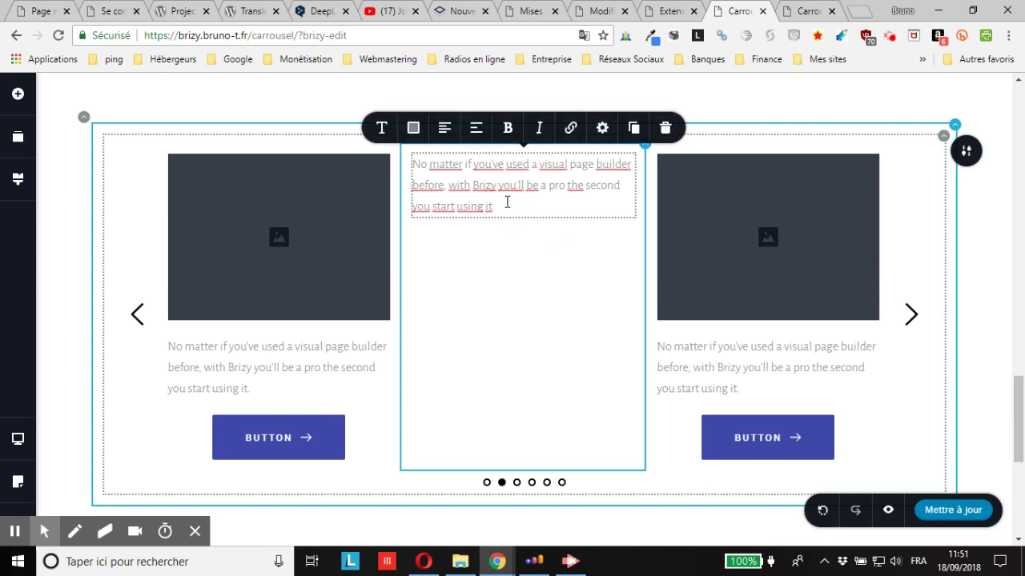
triple_click(419, 171)
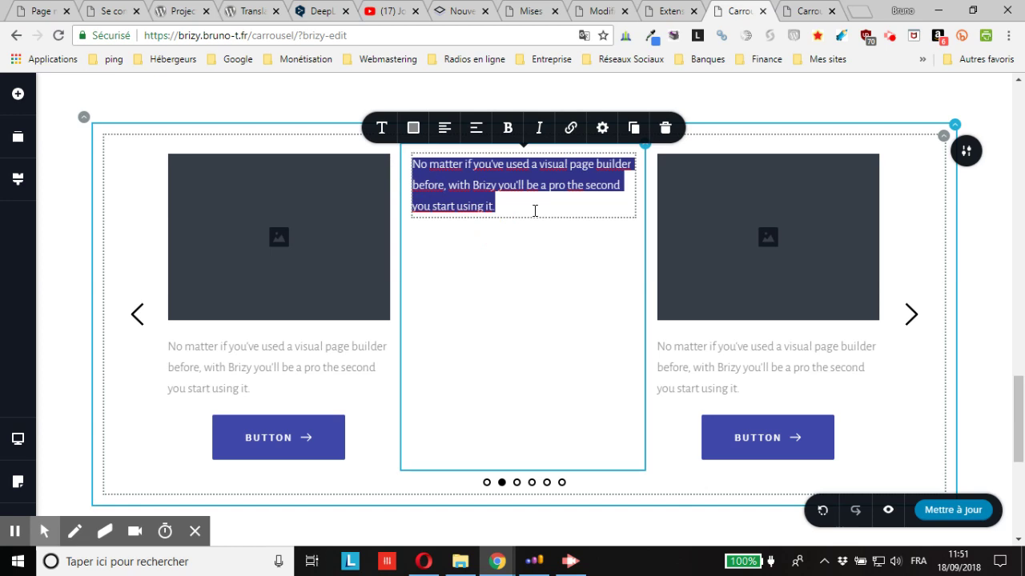
type("Je")
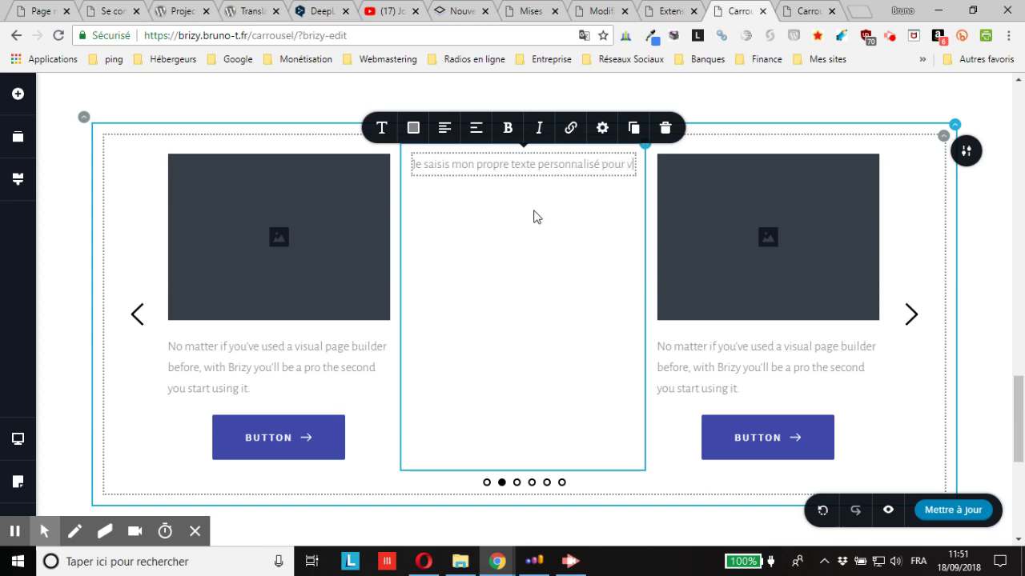
type("ous montrer un exempele concret")
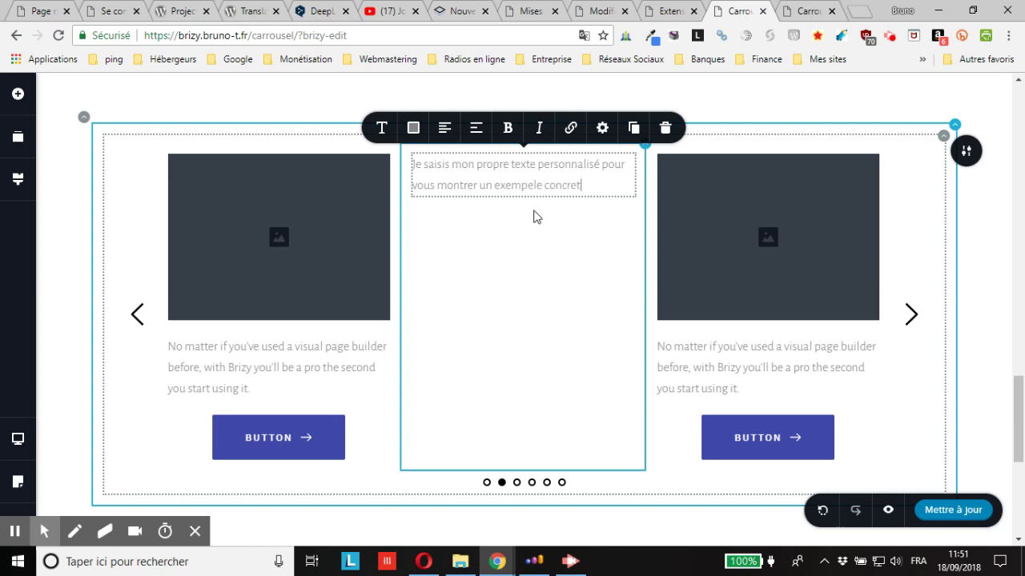
type(".")
key("Return")
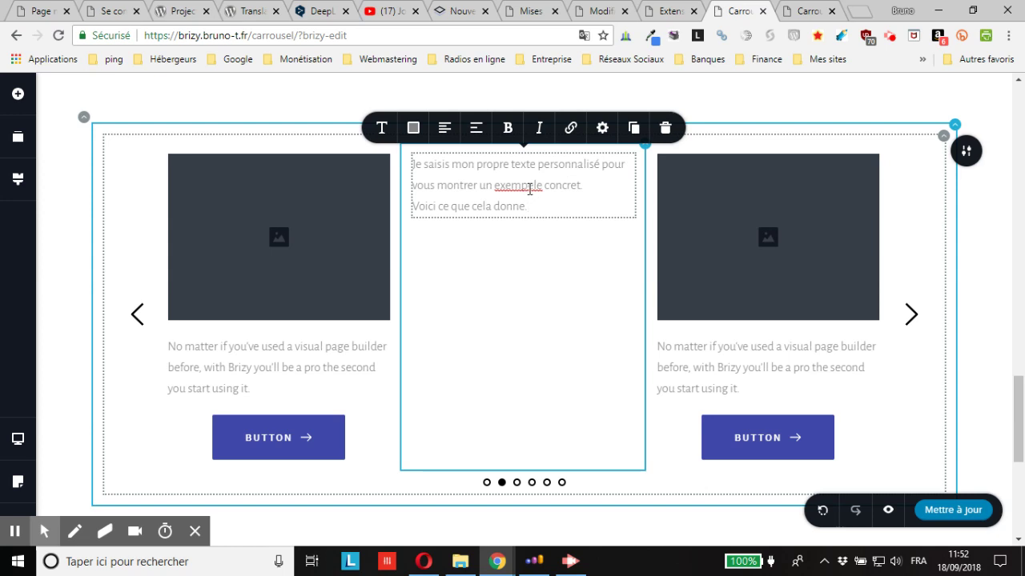
left_click(529, 189)
key("BackSpace")
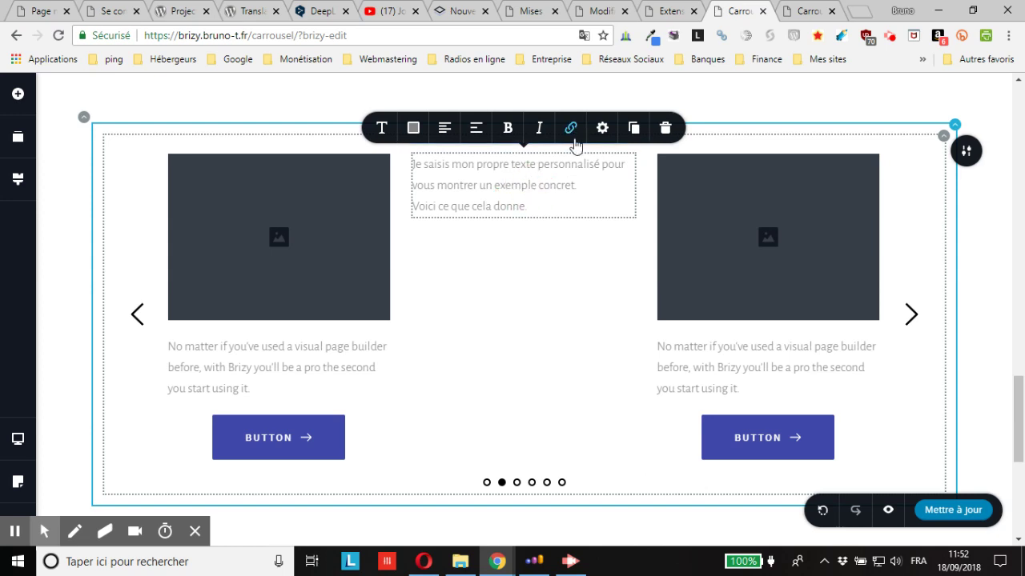
Cut the line "Voici ce que cela donne." from the text element, remove the leftover empty line and center the remaining text
left_click(542, 205)
left_click_drag(543, 205, 410, 205)
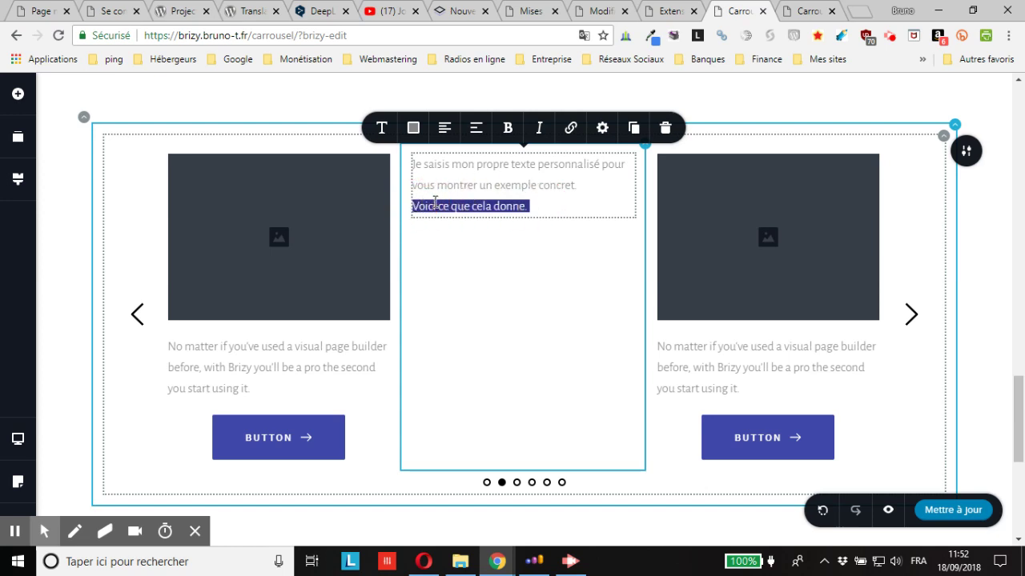
right_click(435, 203)
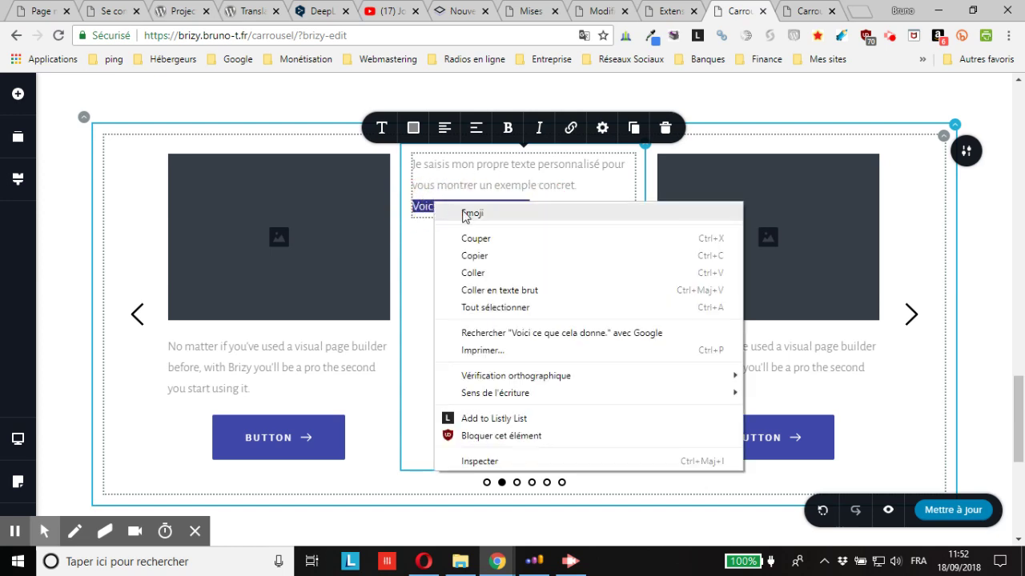
left_click(495, 239)
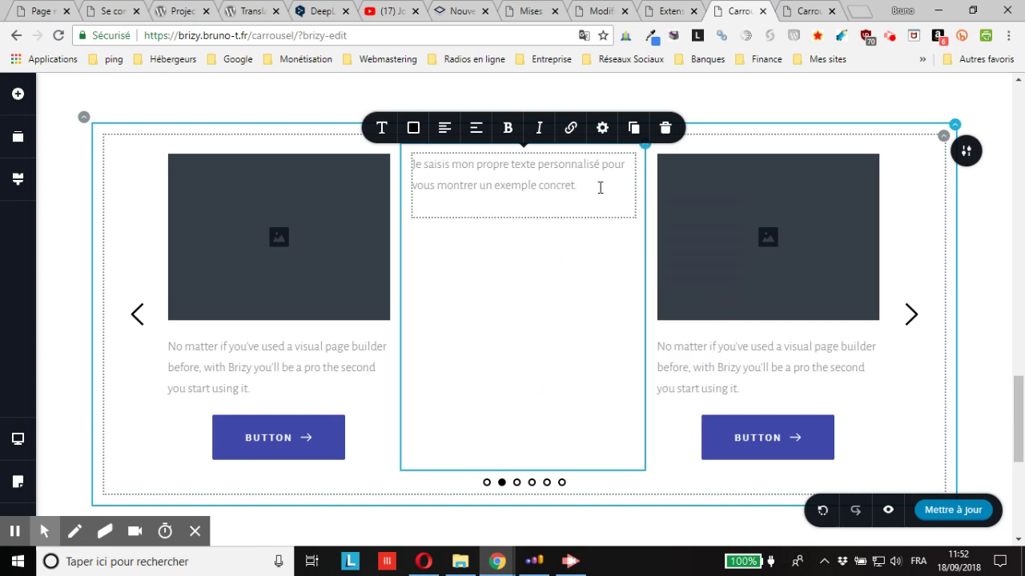
key("BackSpace")
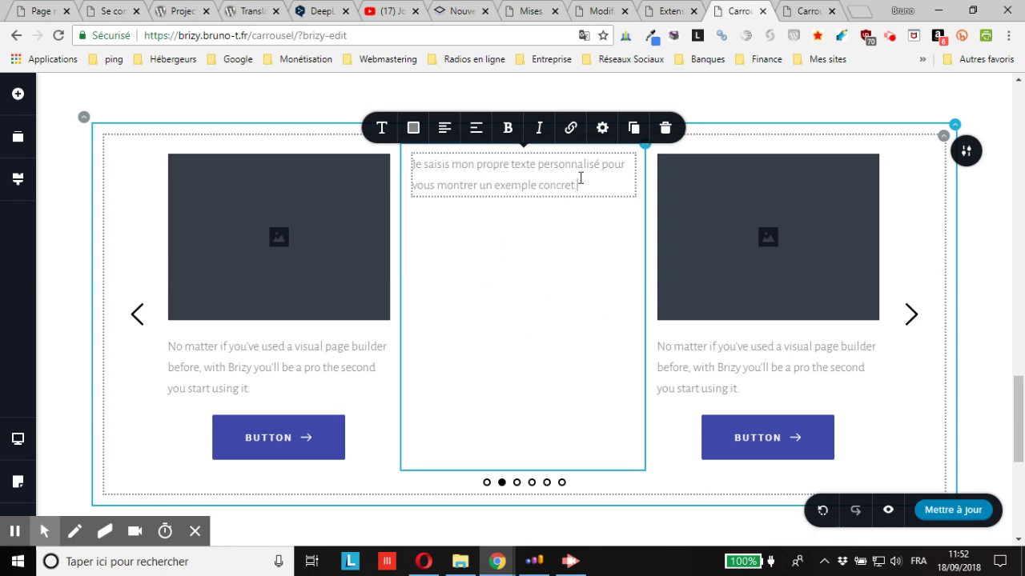
left_click(444, 128)
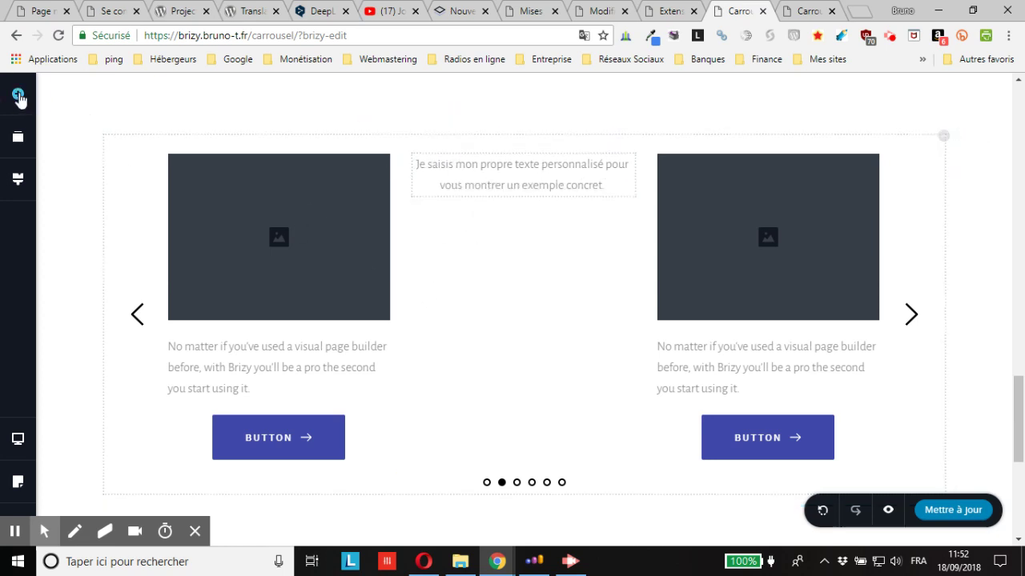
Add a second text element below the first in the new column and replace its placeholder with the cut line "Voici ce que cela donne."
left_click(17, 94)
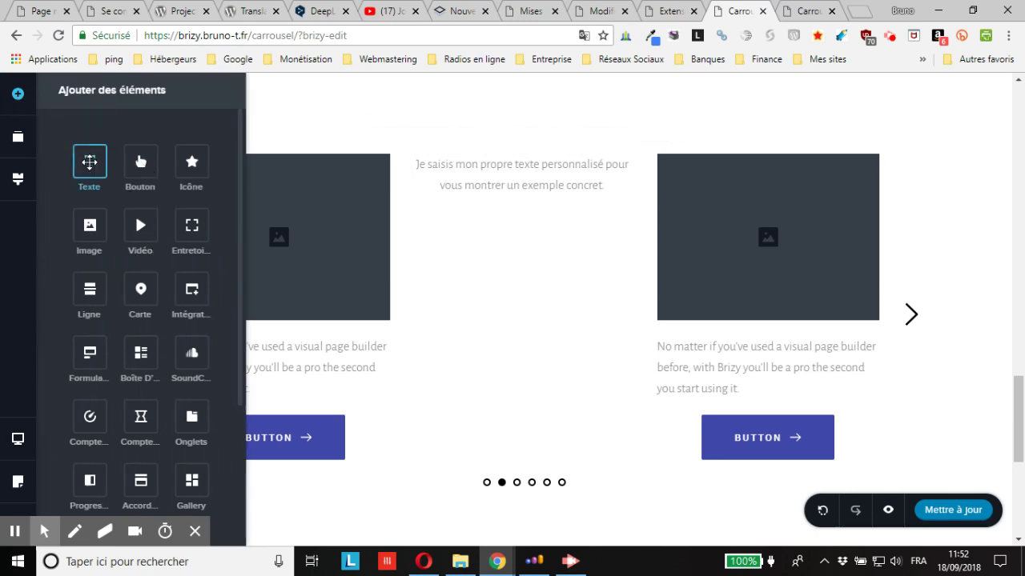
left_click_drag(90, 161, 522, 211)
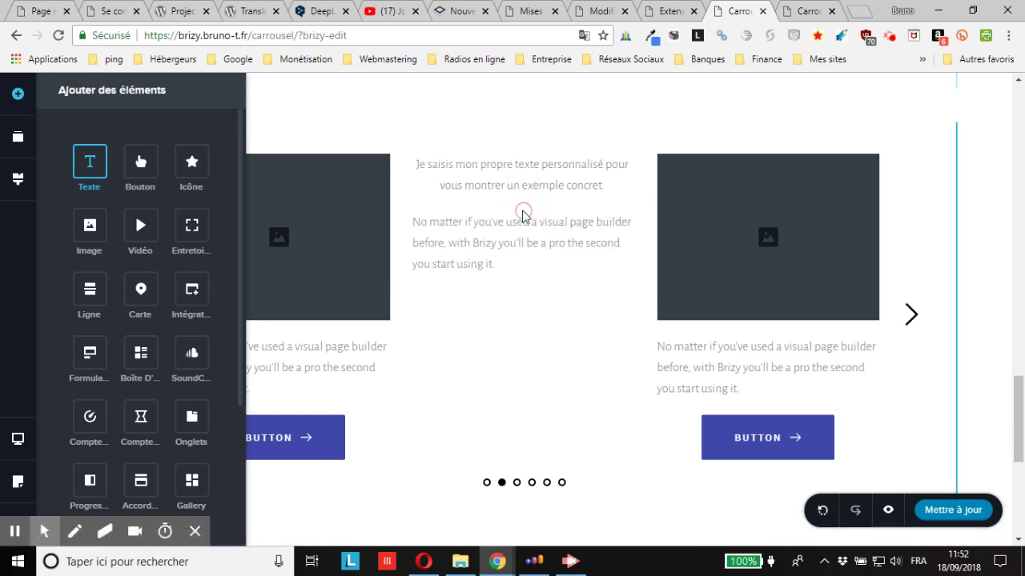
left_click(507, 269)
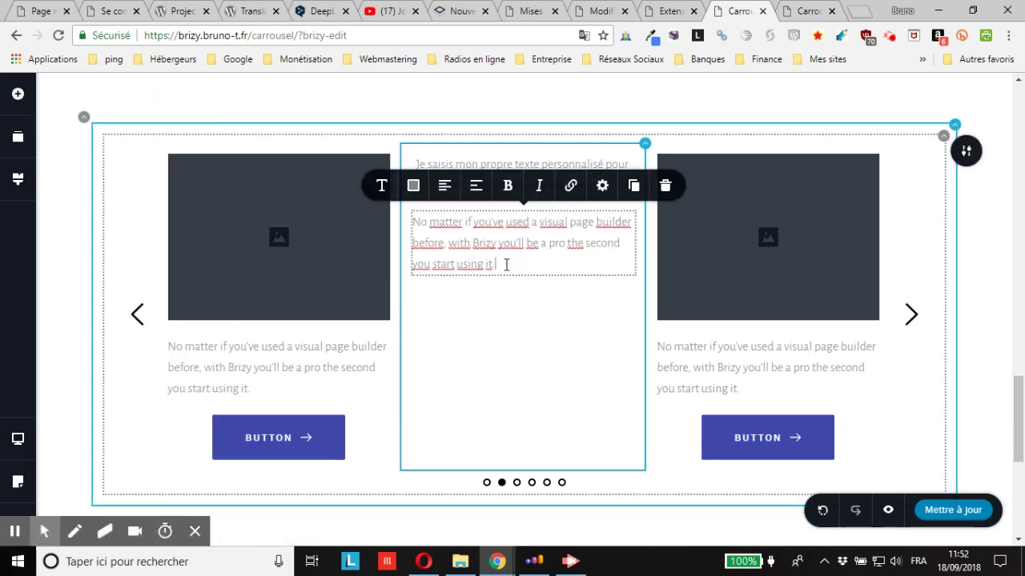
left_click_drag(499, 264, 416, 222)
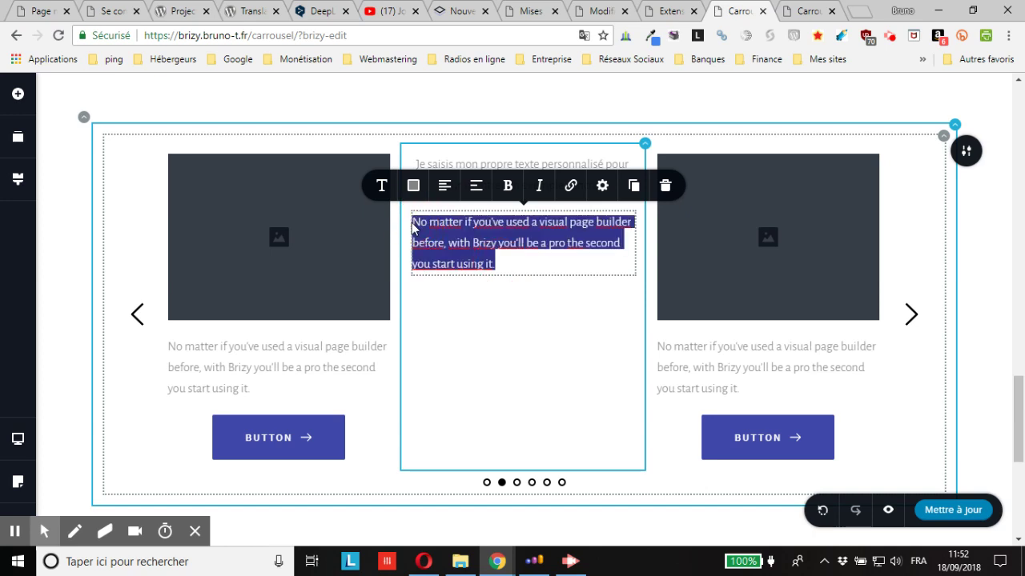
key("BackSpace")
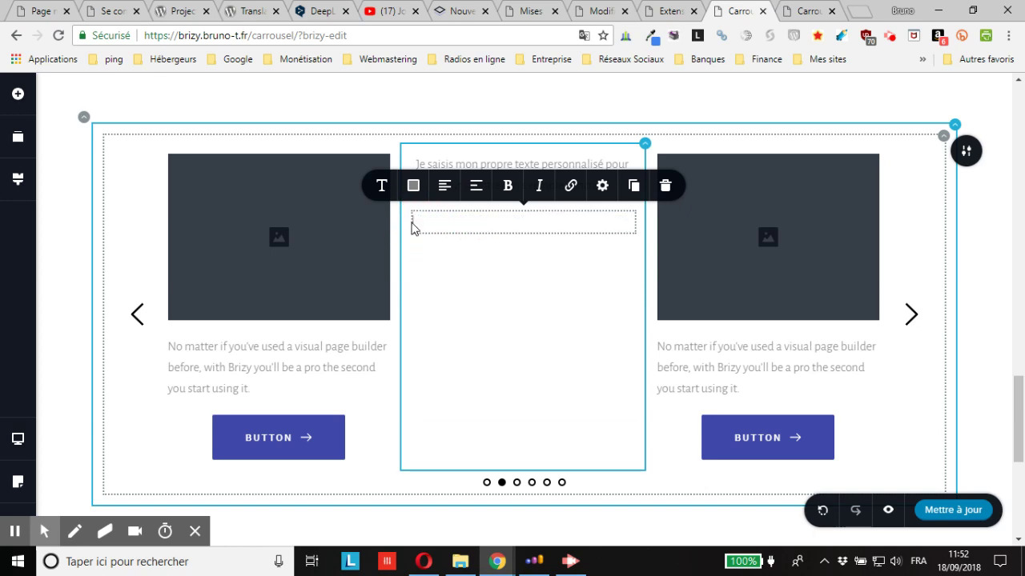
key("ctrl+v")
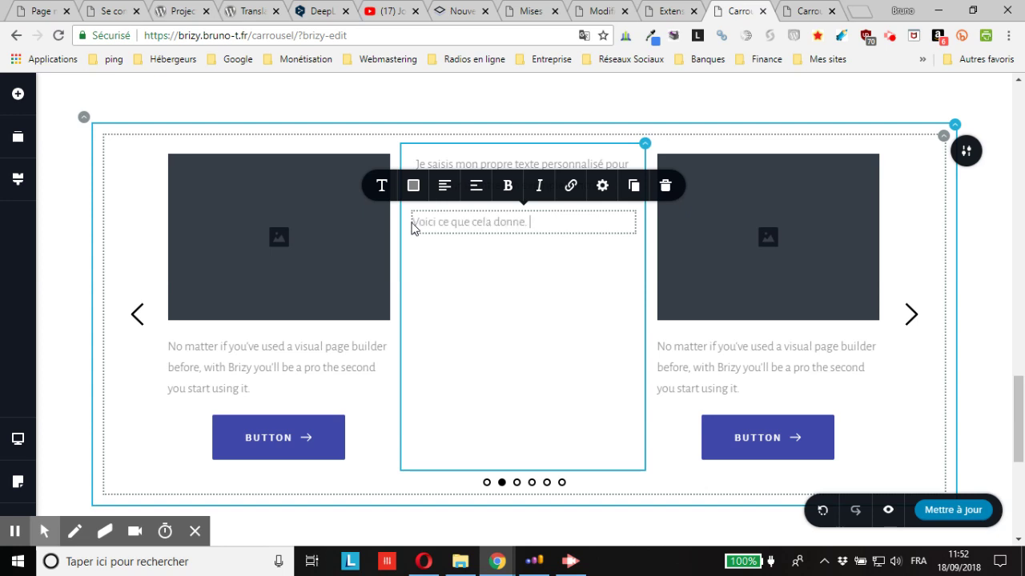
Center the line "Voici ce que cela donne." and format it in bold italic
left_click(445, 189)
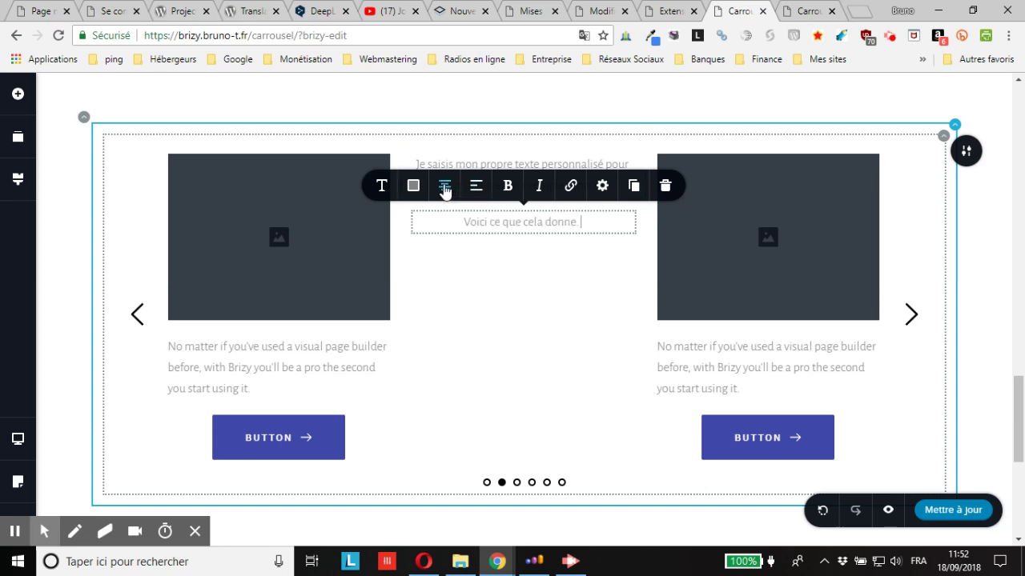
key("BackSpace")
key("BackSpace")
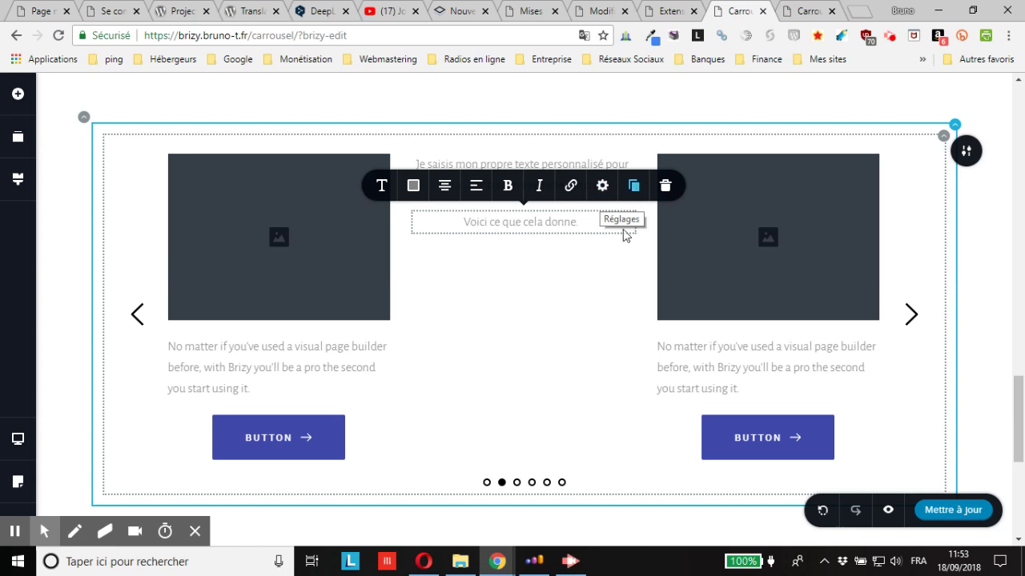
left_click(585, 222)
left_click_drag(585, 222, 458, 226)
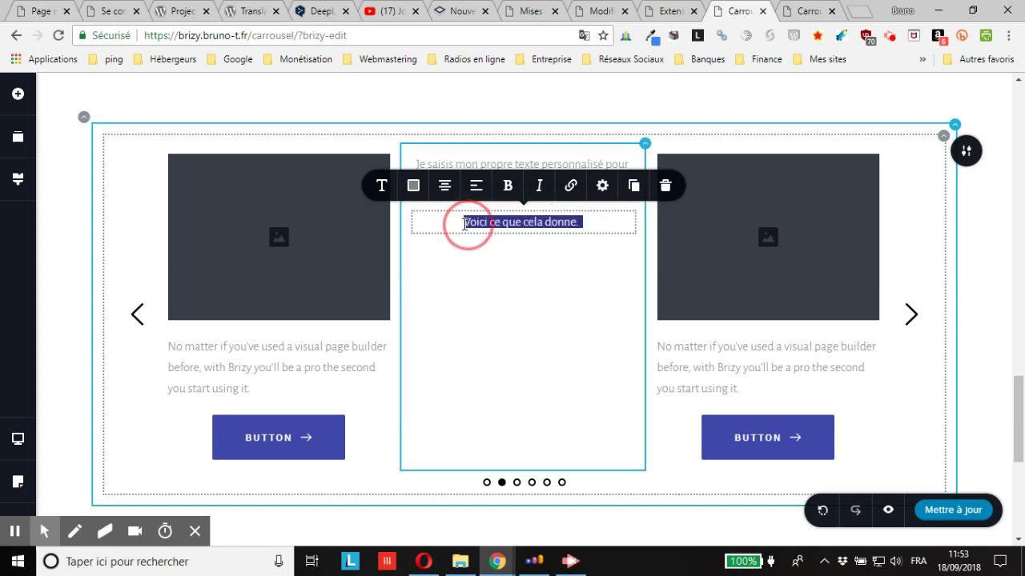
left_click(508, 185)
left_click(538, 186)
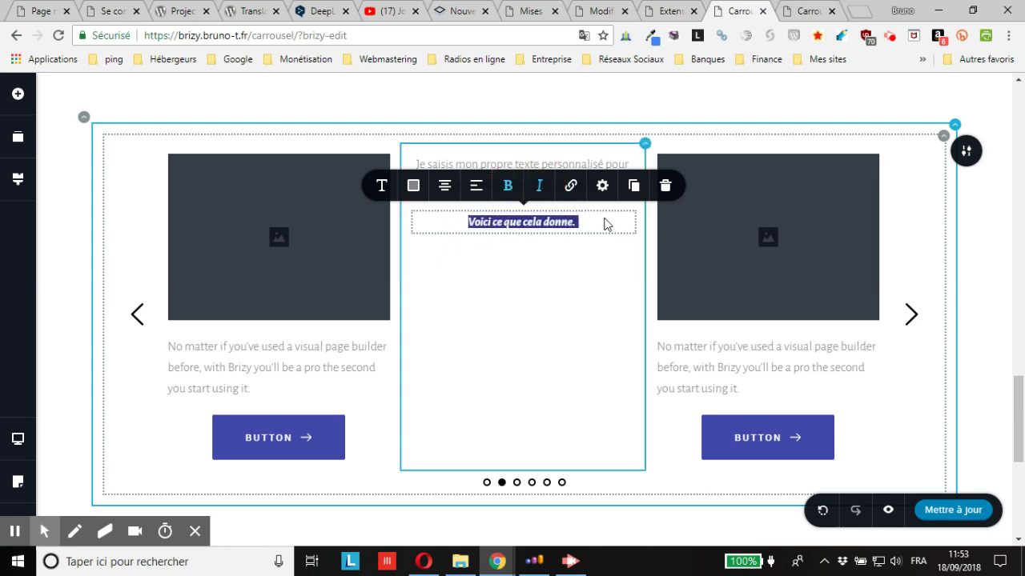
left_click(564, 299)
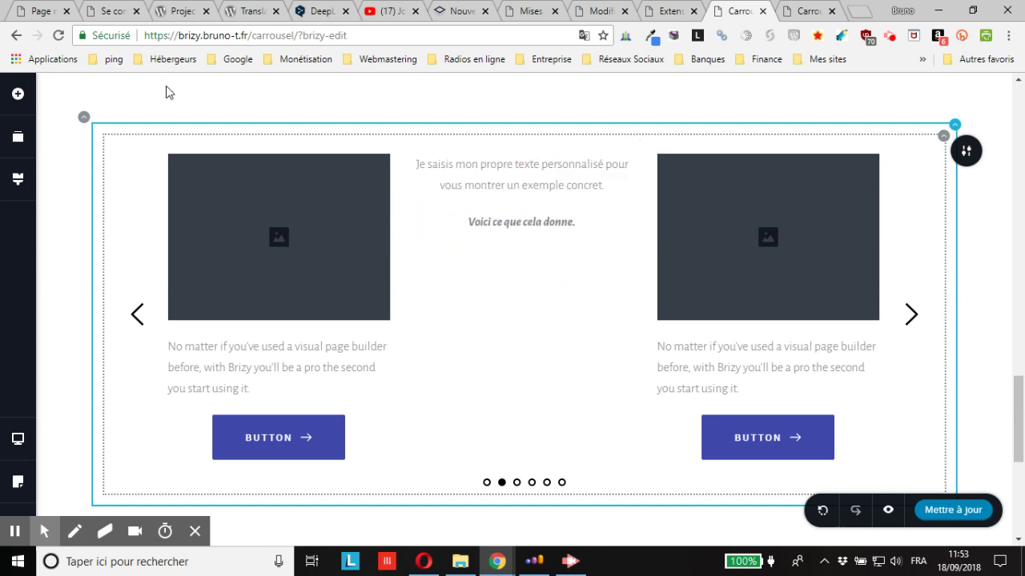
Place an icon element between the two text elements of the personalized column
left_click(17, 93)
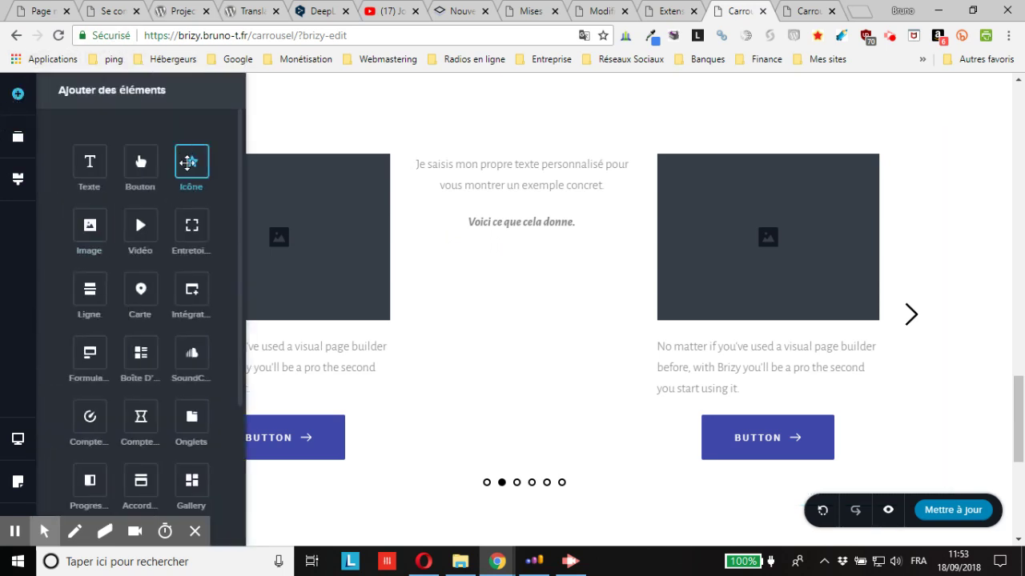
left_click(191, 162)
left_click_drag(191, 162, 521, 216)
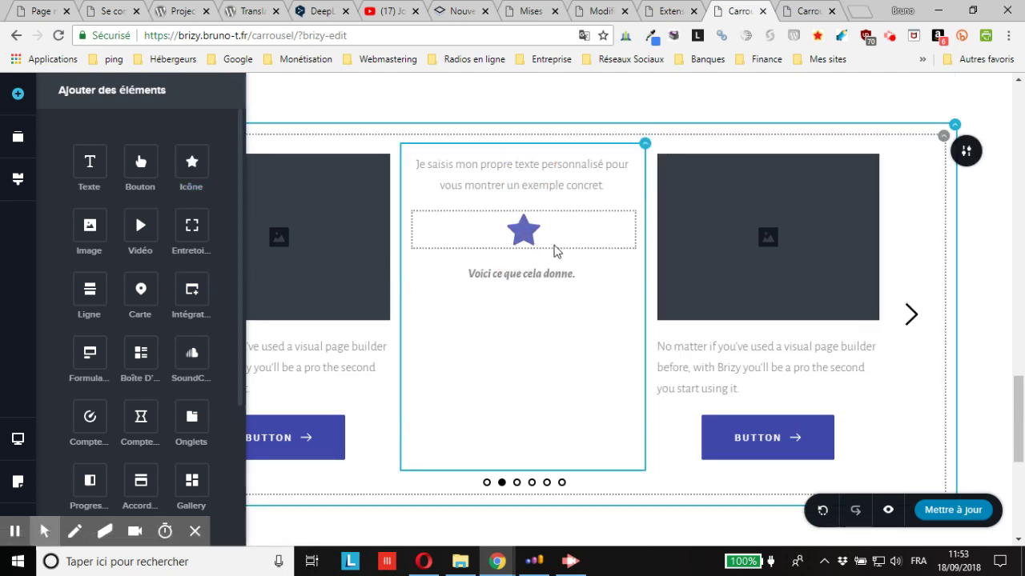
Replace the star icon with the plain question mark from the Glyph set
left_click(526, 234)
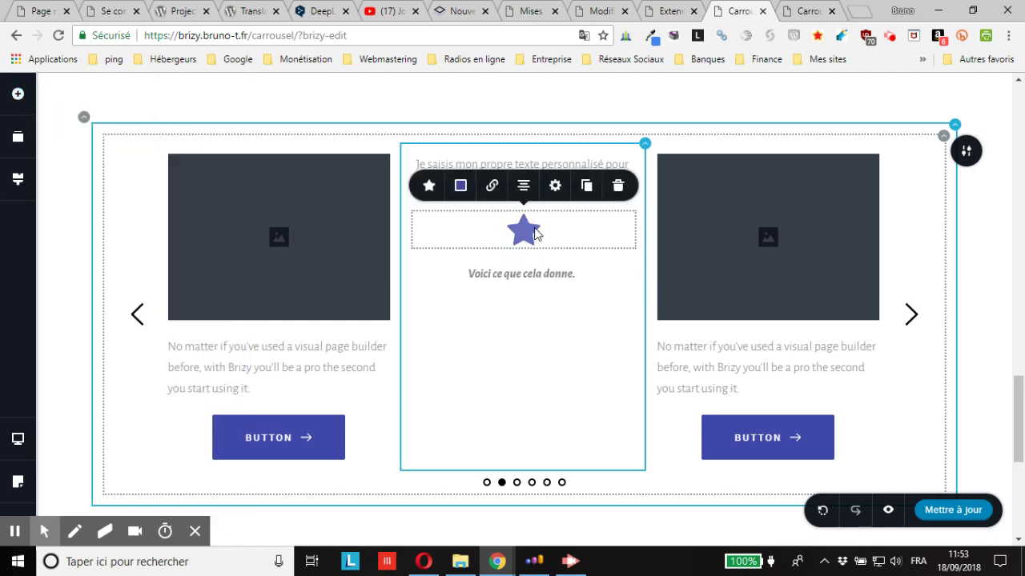
left_click(428, 187)
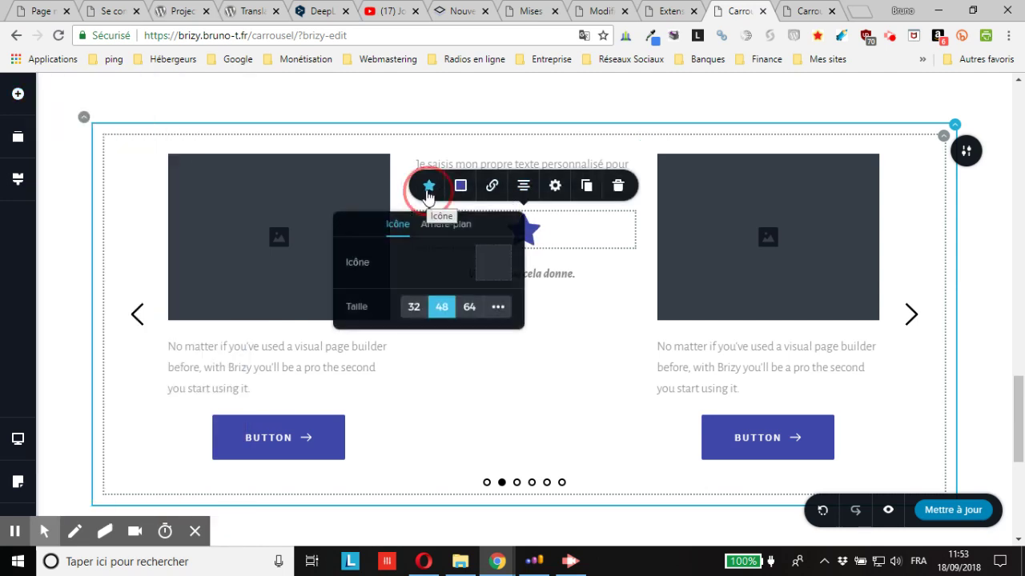
left_click(501, 269)
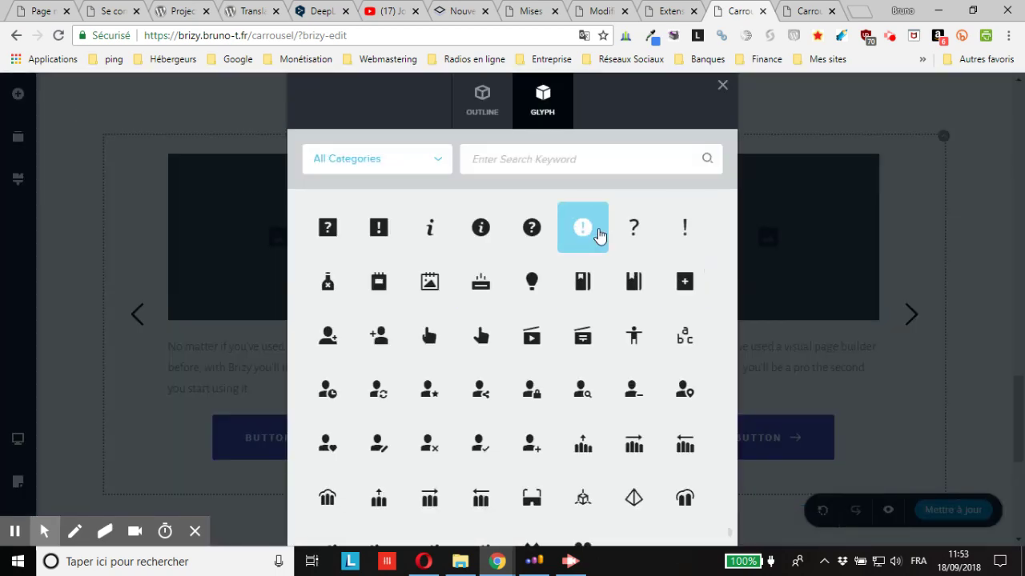
left_click(632, 230)
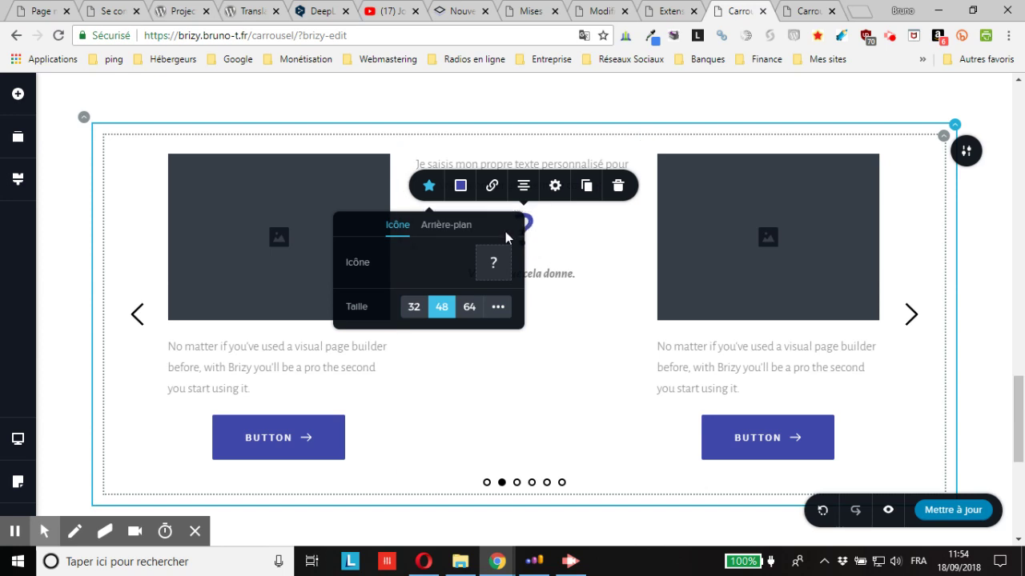
Give the question mark icon an outlined background with rounded corners, comparing it with the filled and no-fill options
left_click(450, 227)
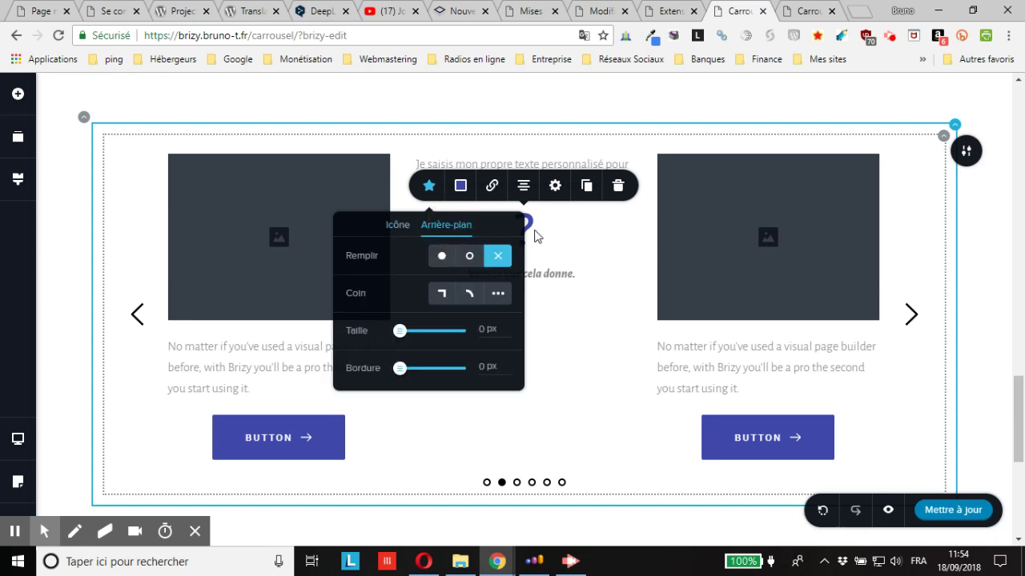
left_click(468, 296)
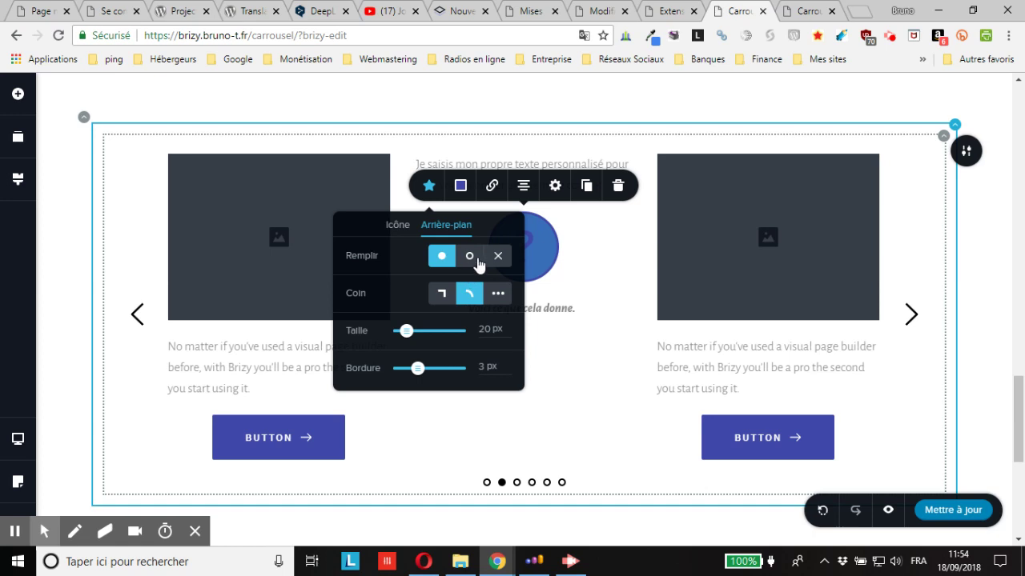
left_click(470, 258)
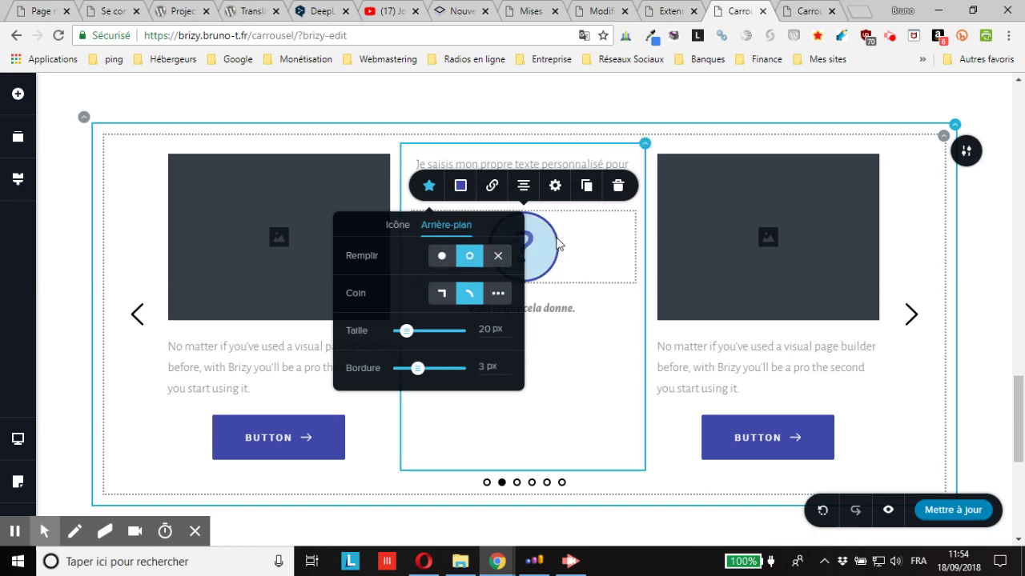
left_click(439, 264)
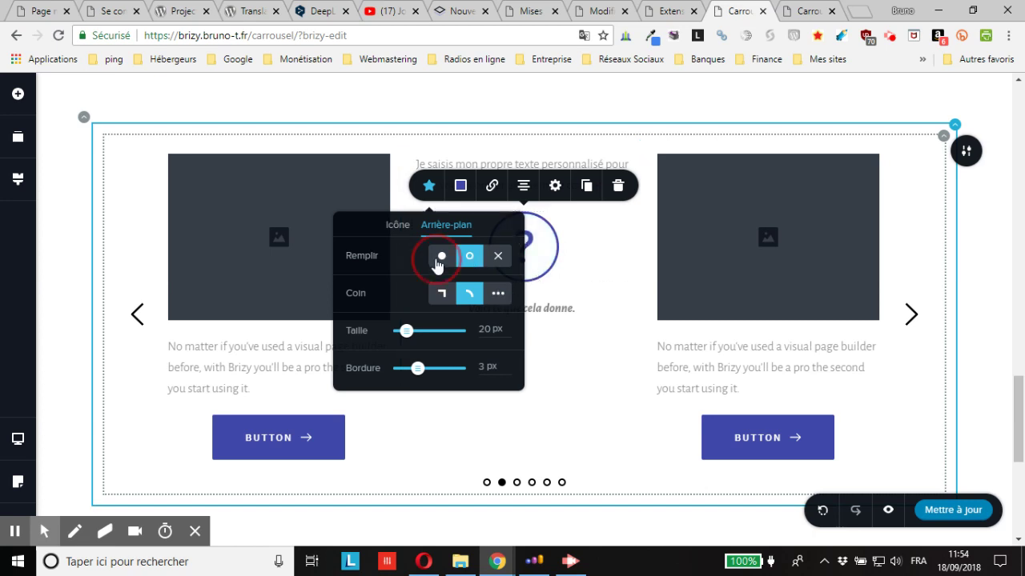
left_click(471, 261)
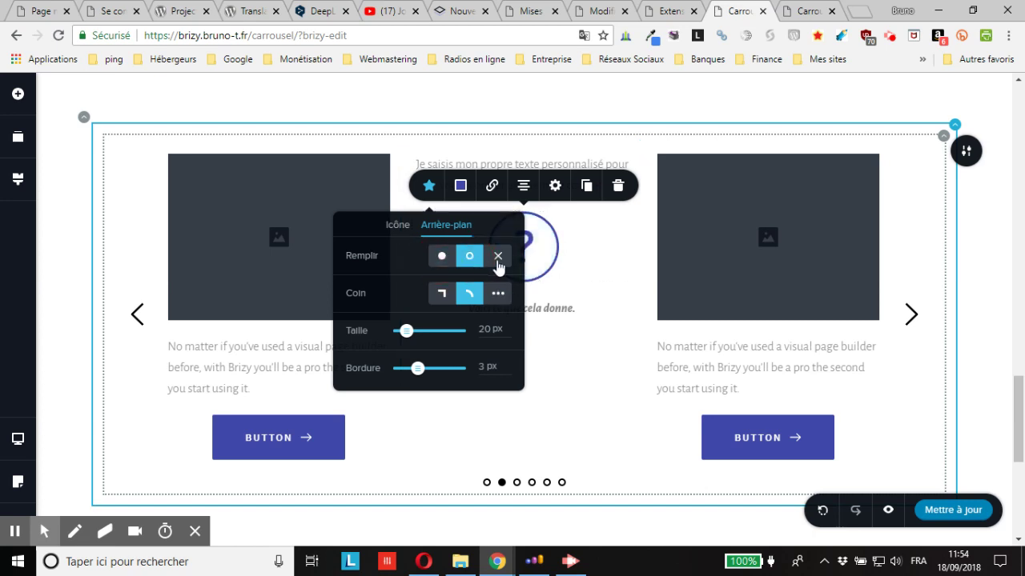
left_click(498, 256)
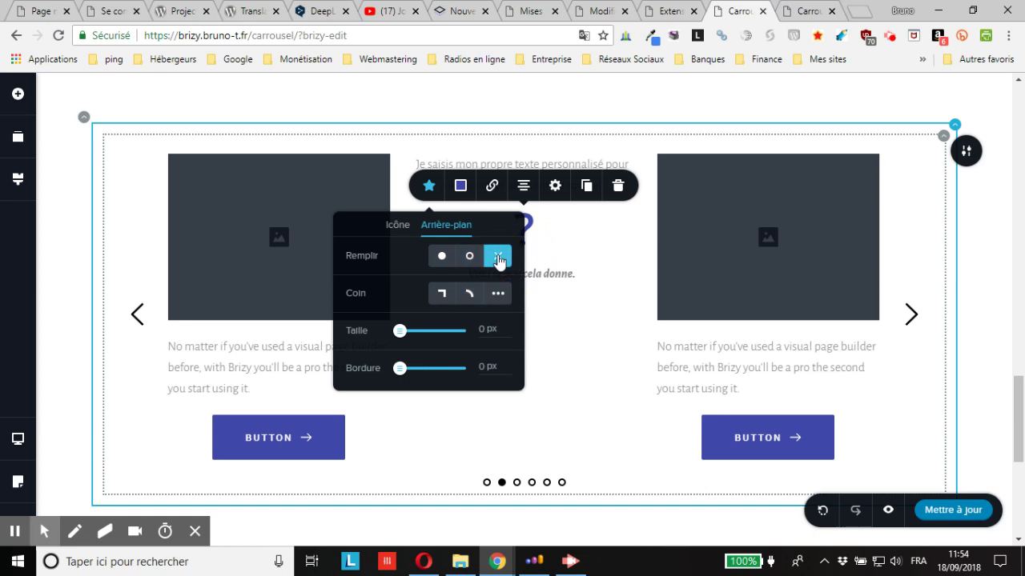
left_click(470, 257)
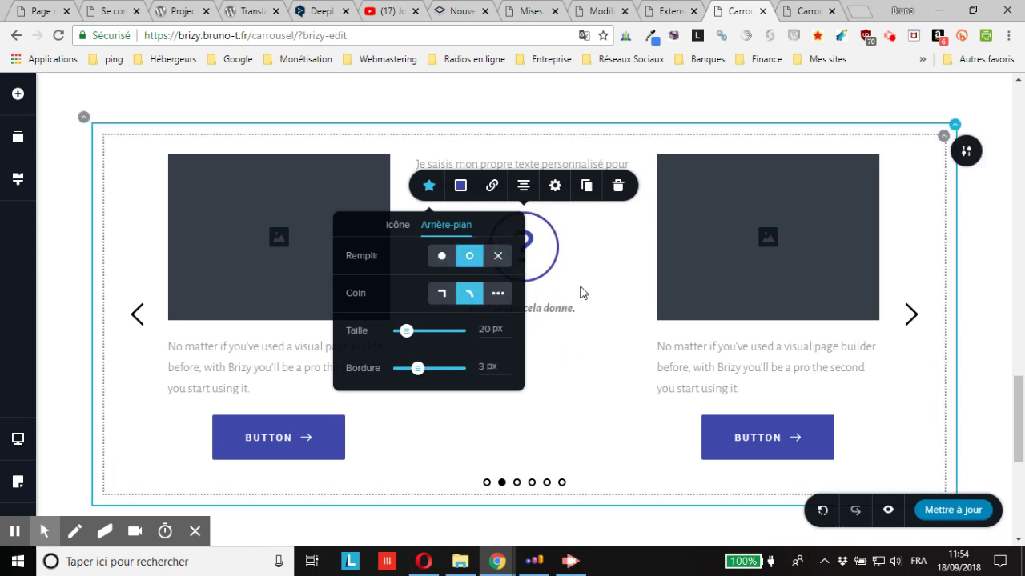
left_click(587, 248)
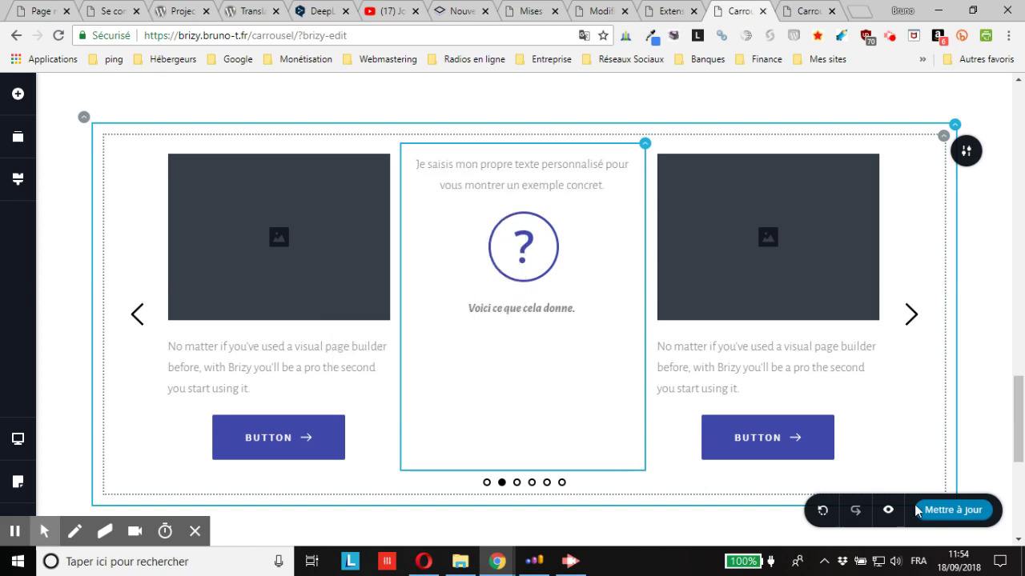
Save the page changes and reload the page's preview in its browser tab
left_click(955, 520)
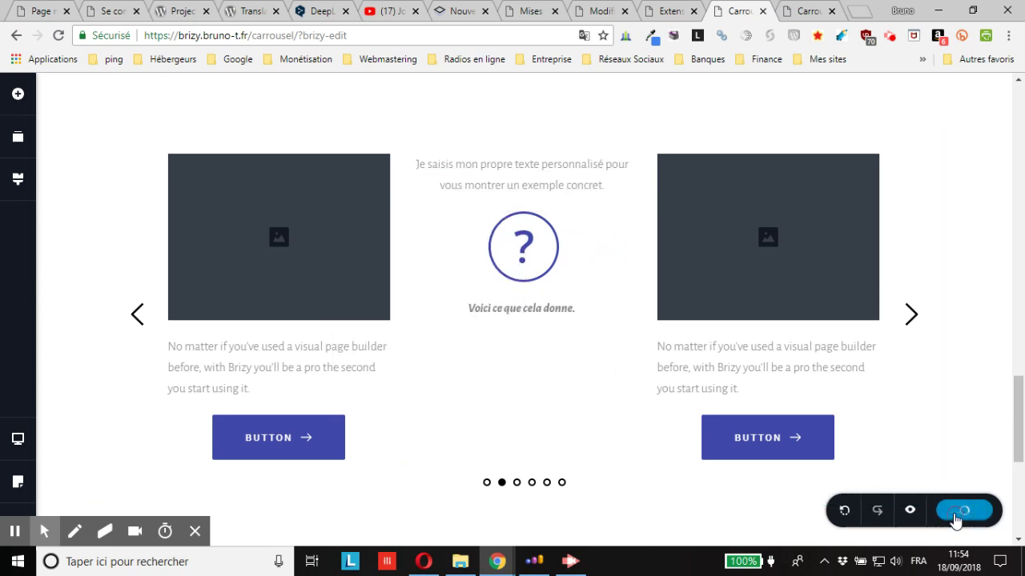
left_click(804, 10)
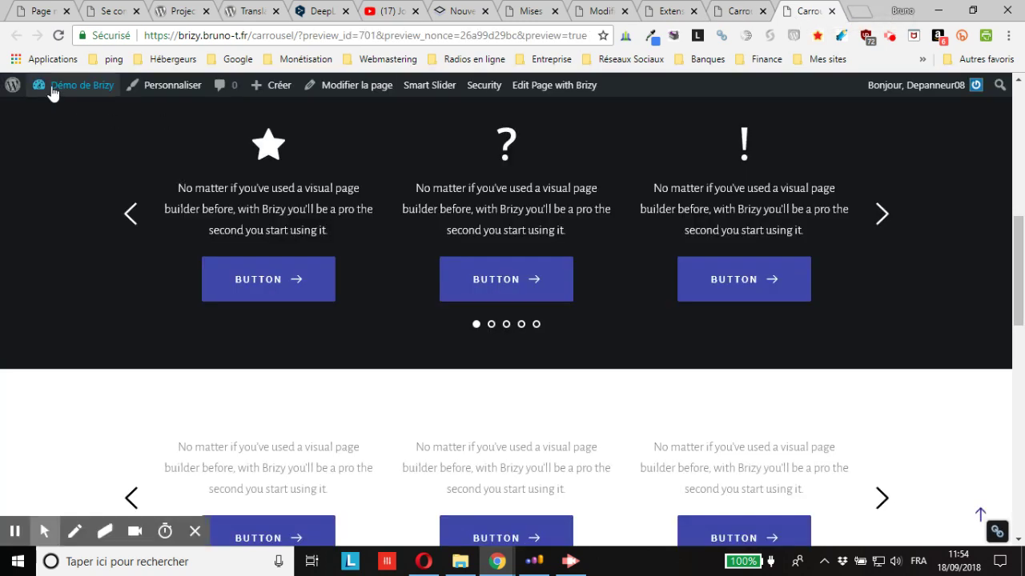
left_click(59, 35)
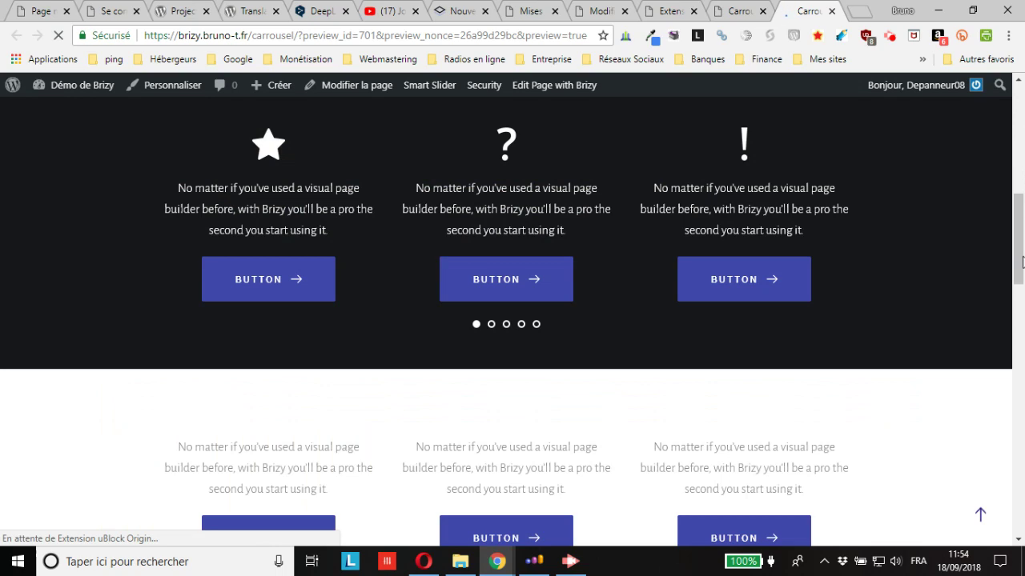
Check the personalized carousel on the previewed page and advance through its columns
left_click_drag(1021, 263, 1022, 478)
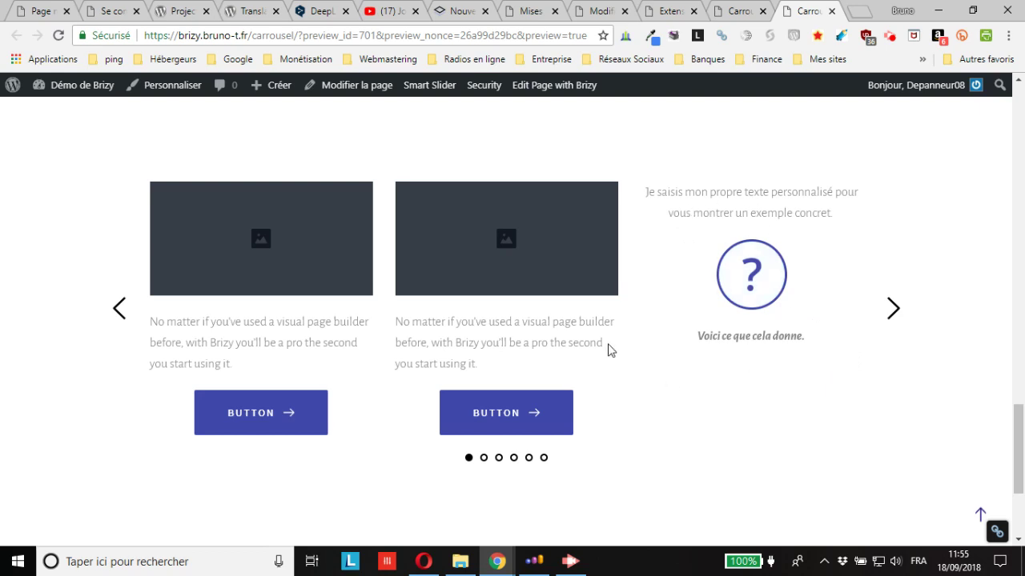
left_click(894, 314)
left_click(894, 314)
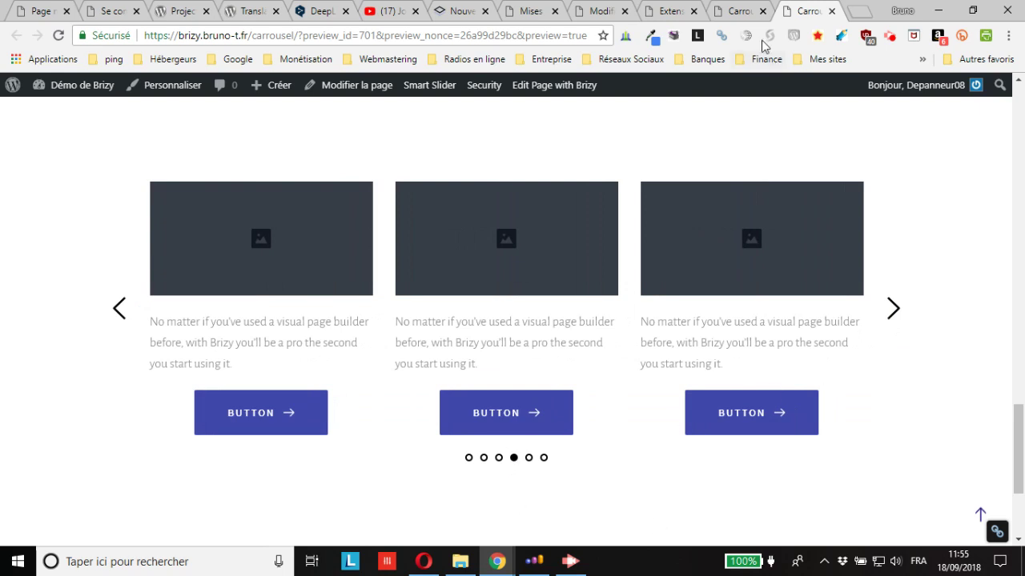
Return to the Brizy editor's browser tab and duplicate the block containing the personalized carousel
left_click(741, 11)
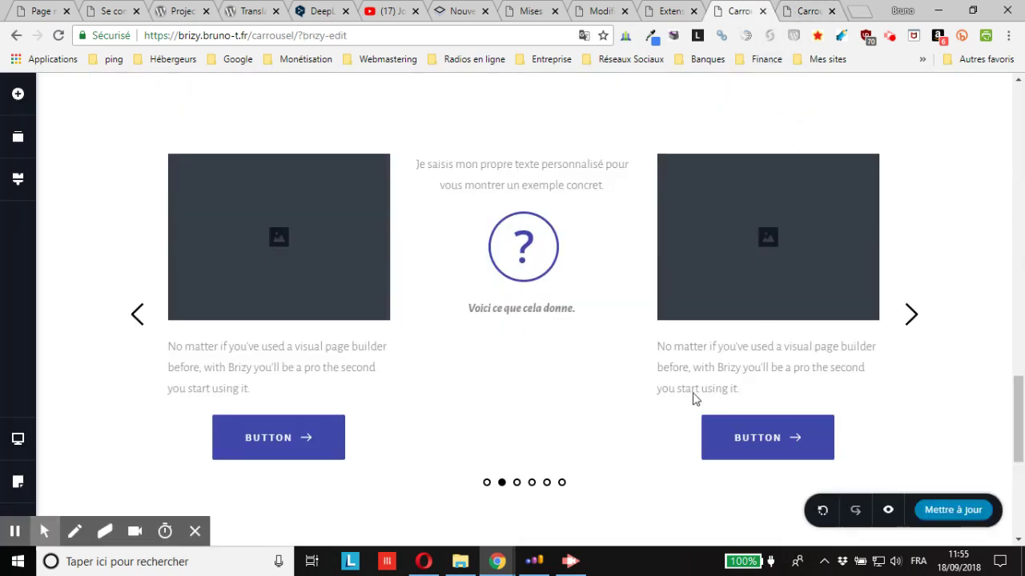
scroll(623, 367, "up", 1)
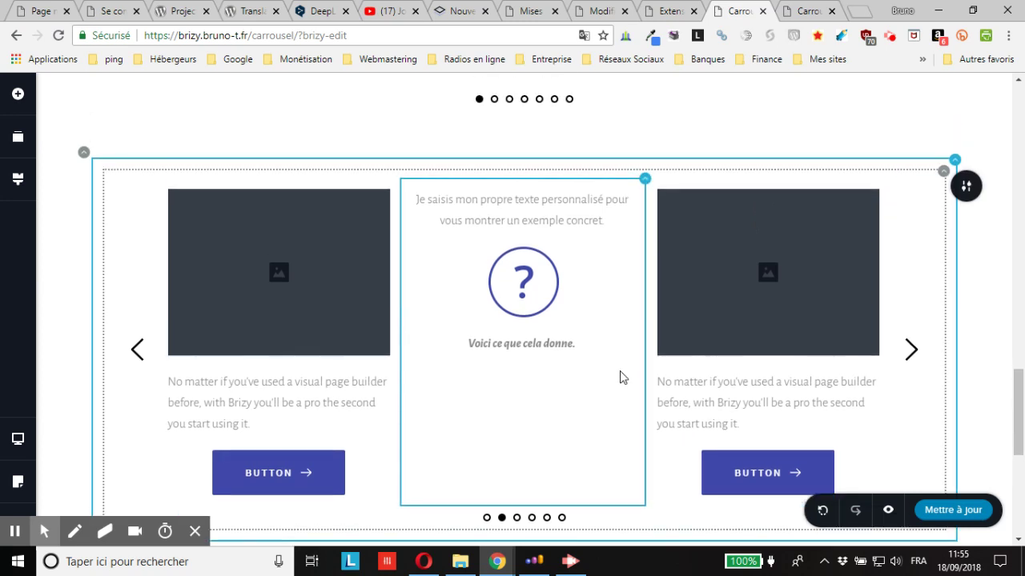
scroll(624, 406, "down", 3)
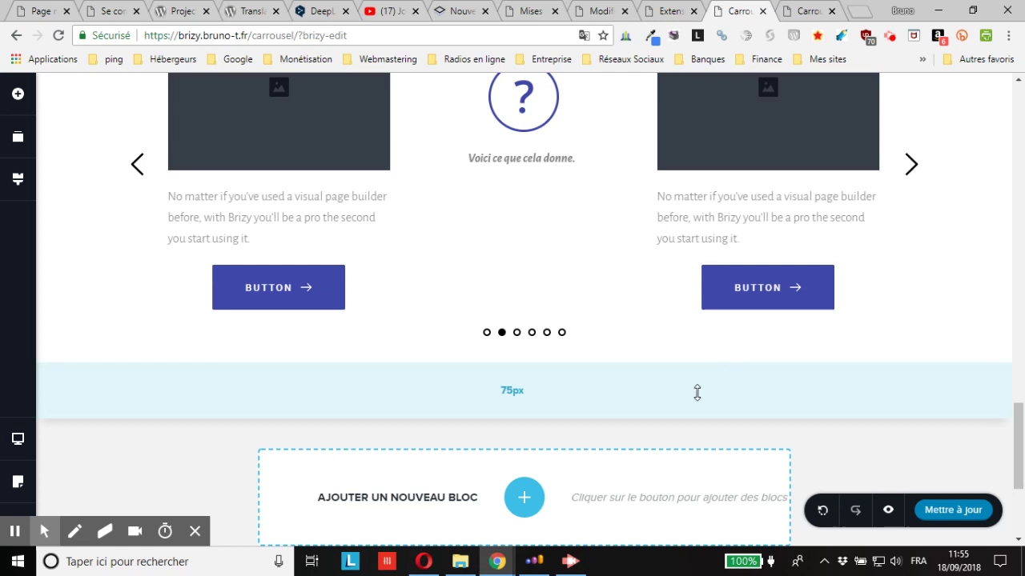
scroll(915, 263, "up", 3)
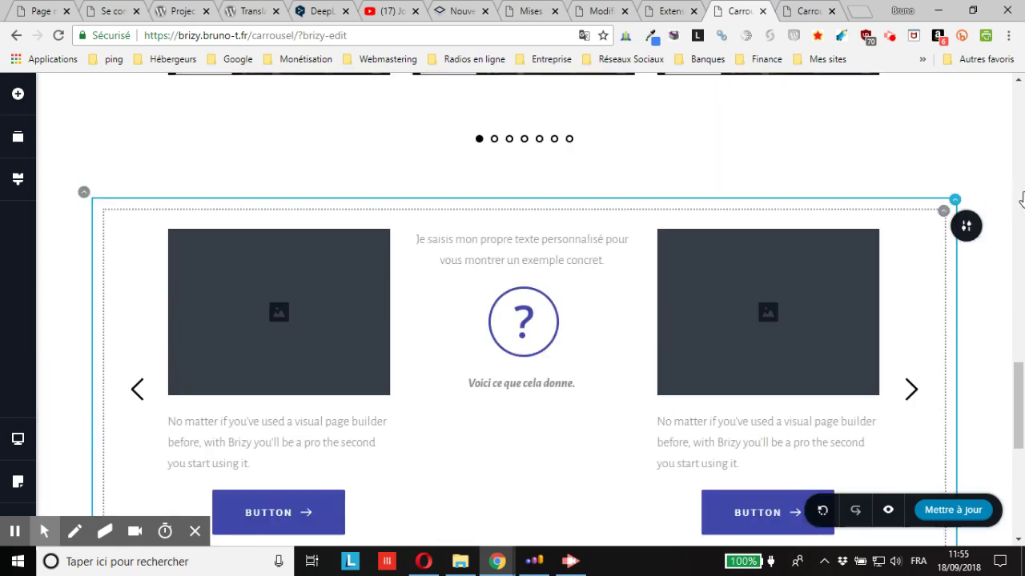
left_click(969, 228)
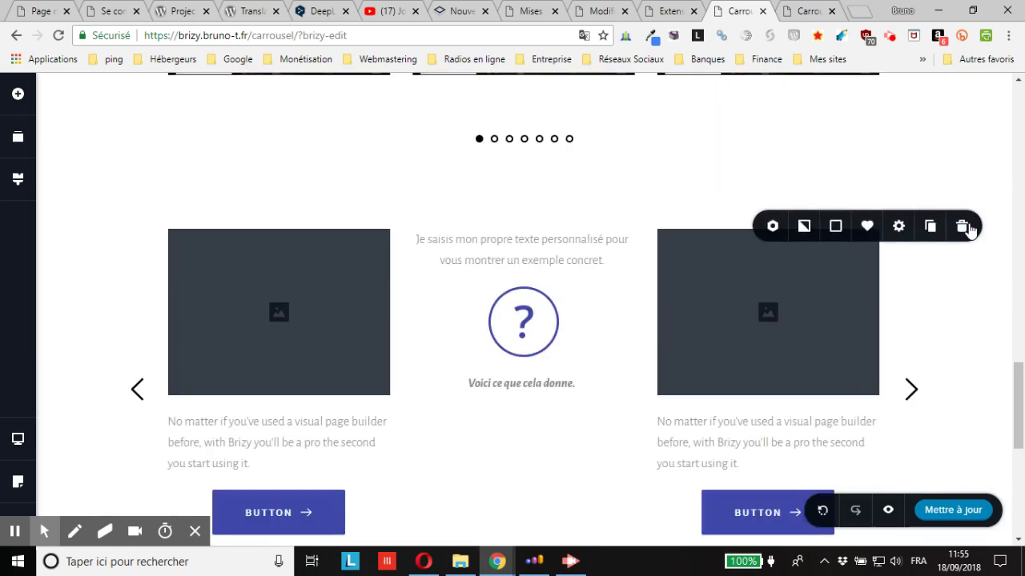
left_click(930, 227)
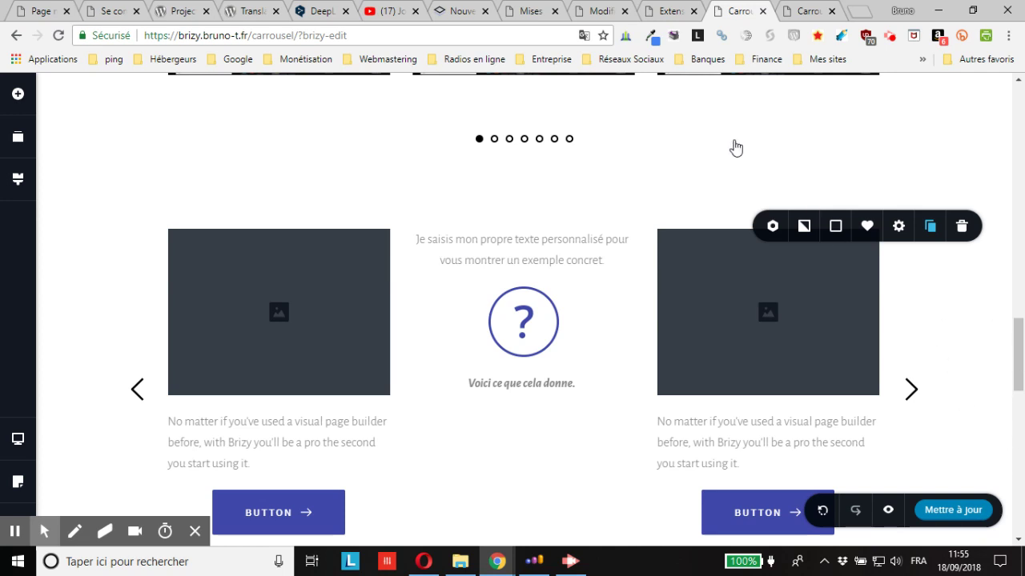
Review the duplicated carousel block's background image and parallax options, along with its overlay color settings
scroll(736, 148, "down", 5)
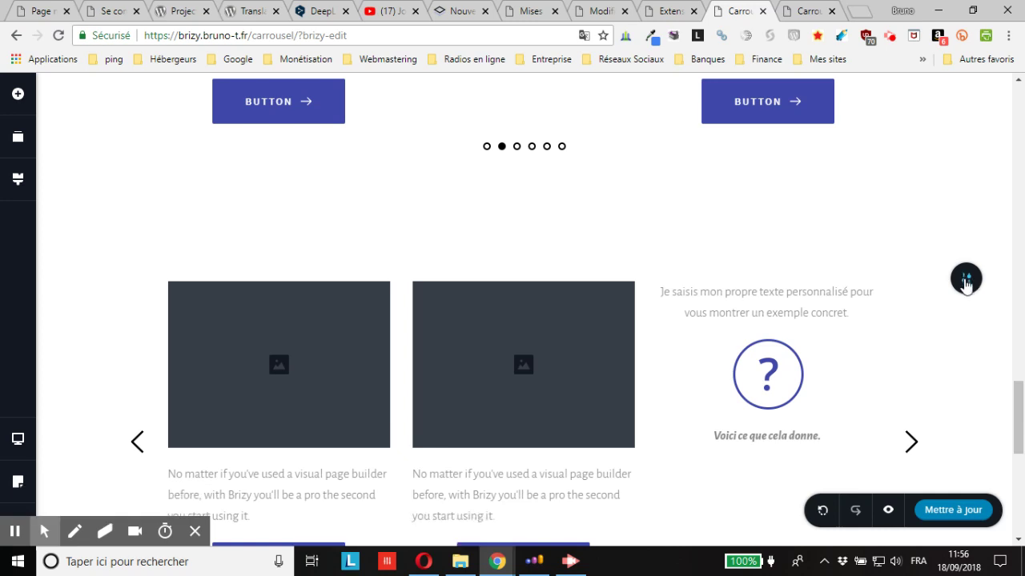
left_click(966, 280)
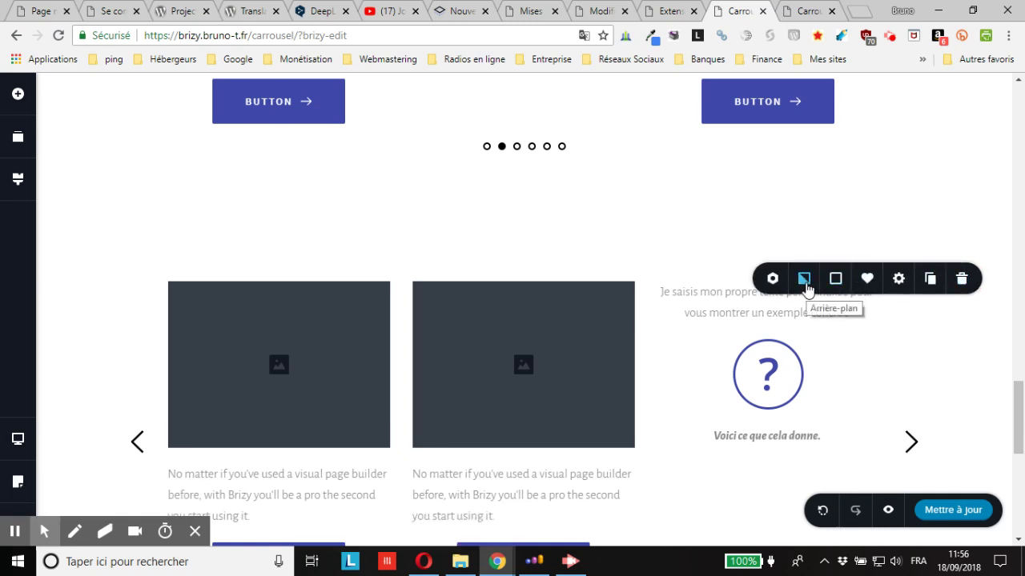
left_click(805, 284)
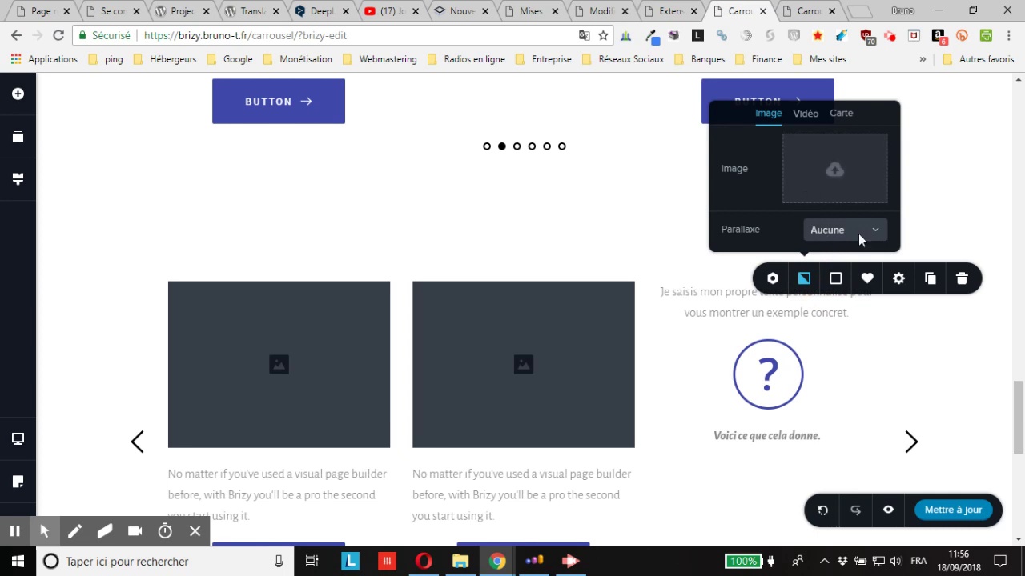
left_click(836, 279)
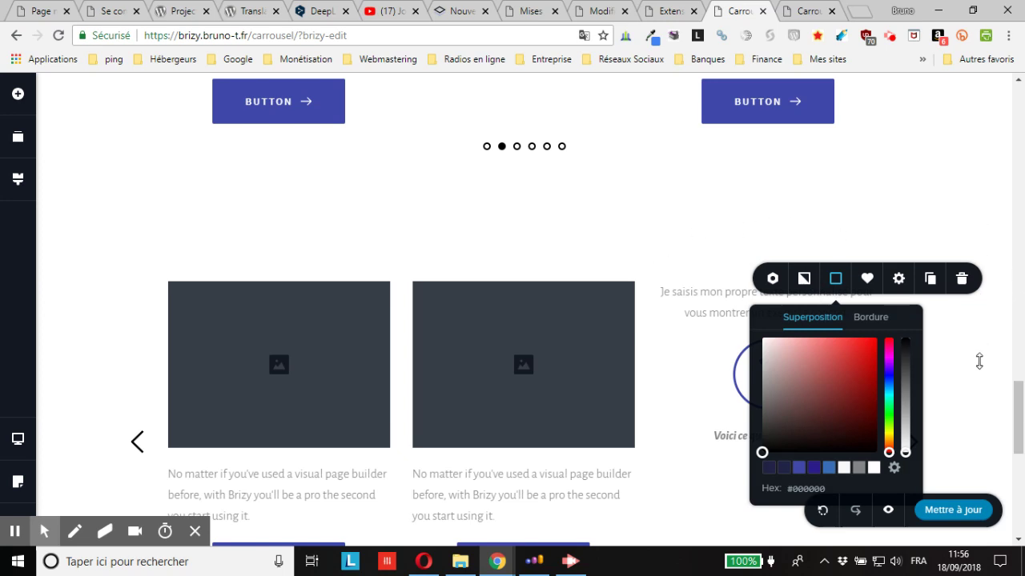
left_click(13, 533)
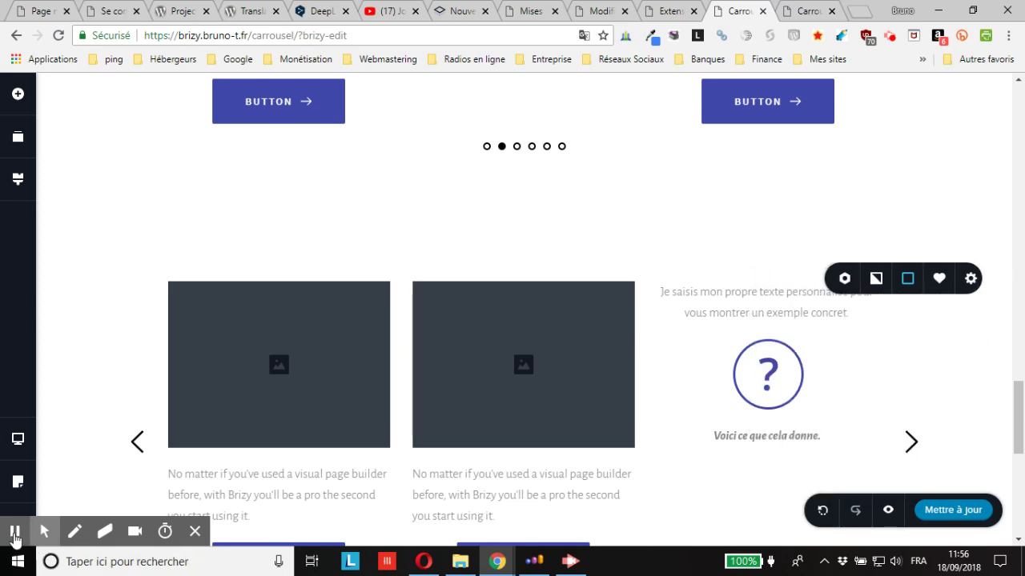
left_click(14, 531)
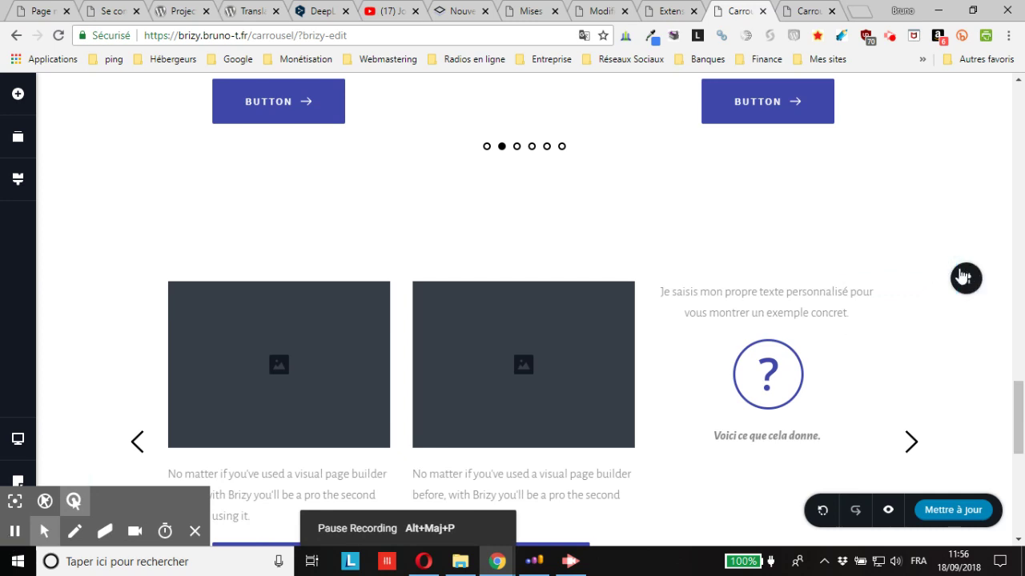